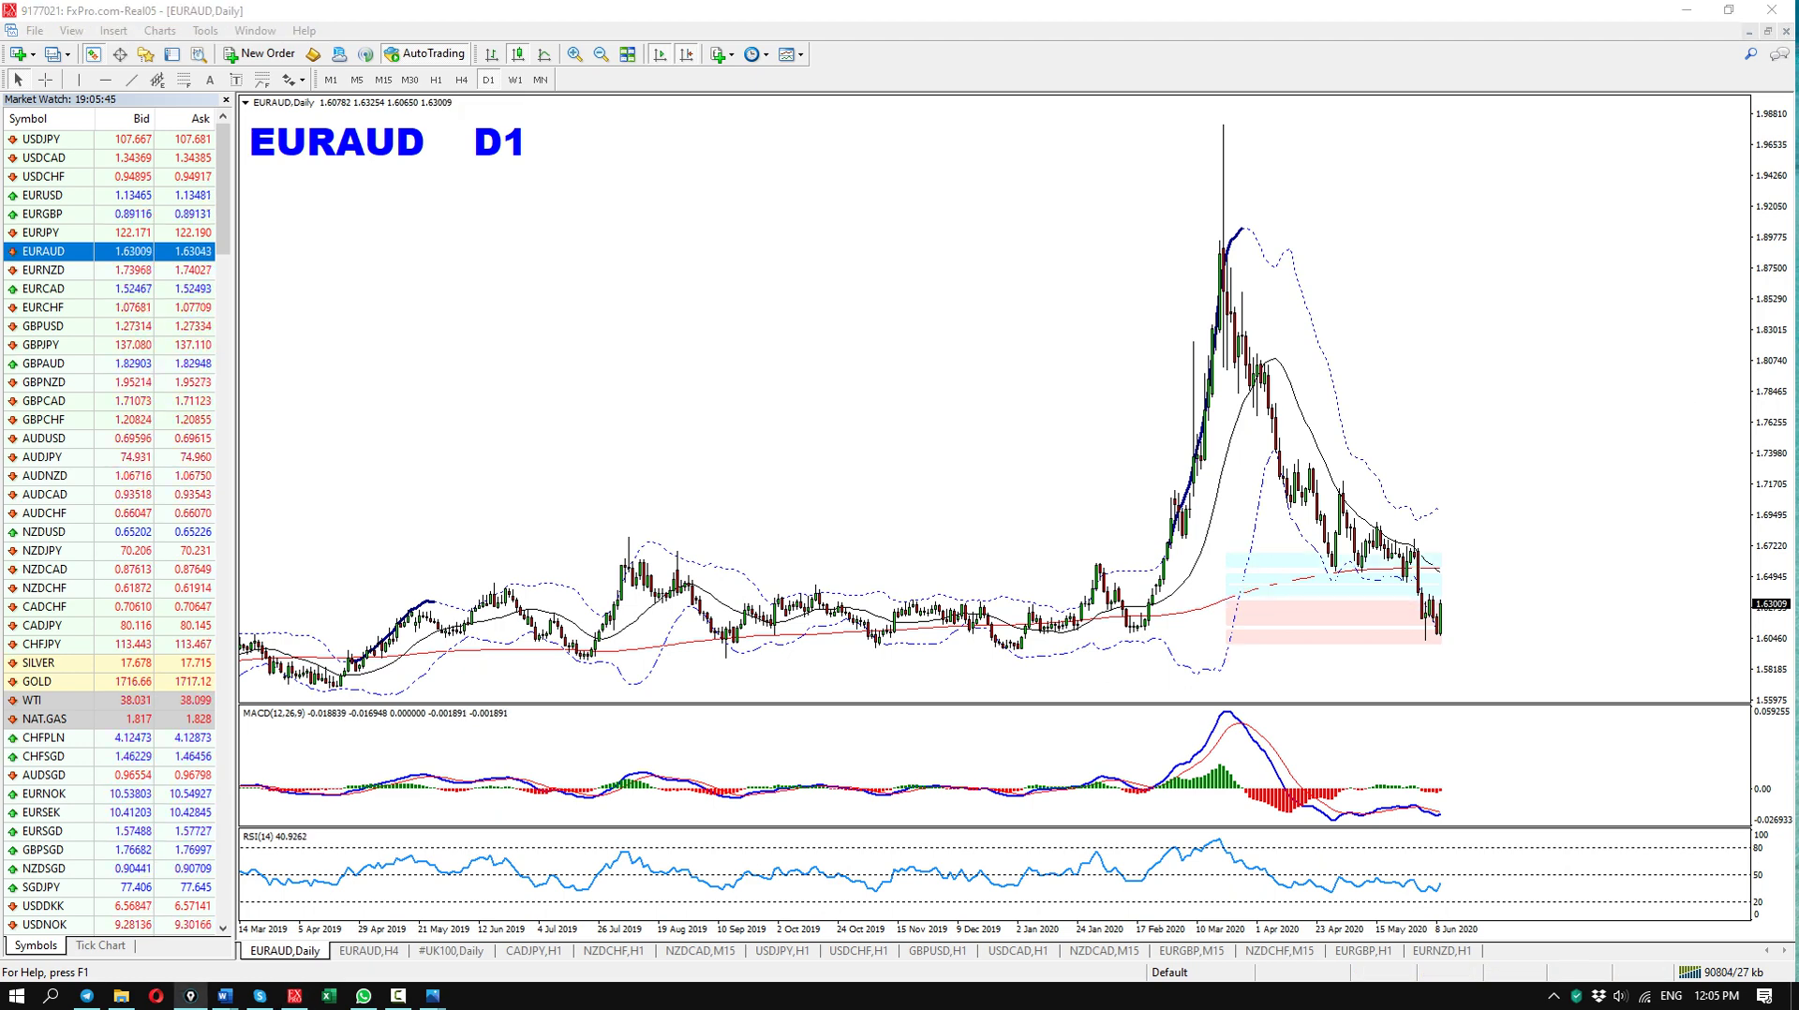
- Sketch a support line under the daily lows, with a downward arrow, 1.60460 circle and touch ticks, then erase them
{"action": "left_click_drag", "start_coordinate": [579, 656], "coordinate": [1689, 653]}
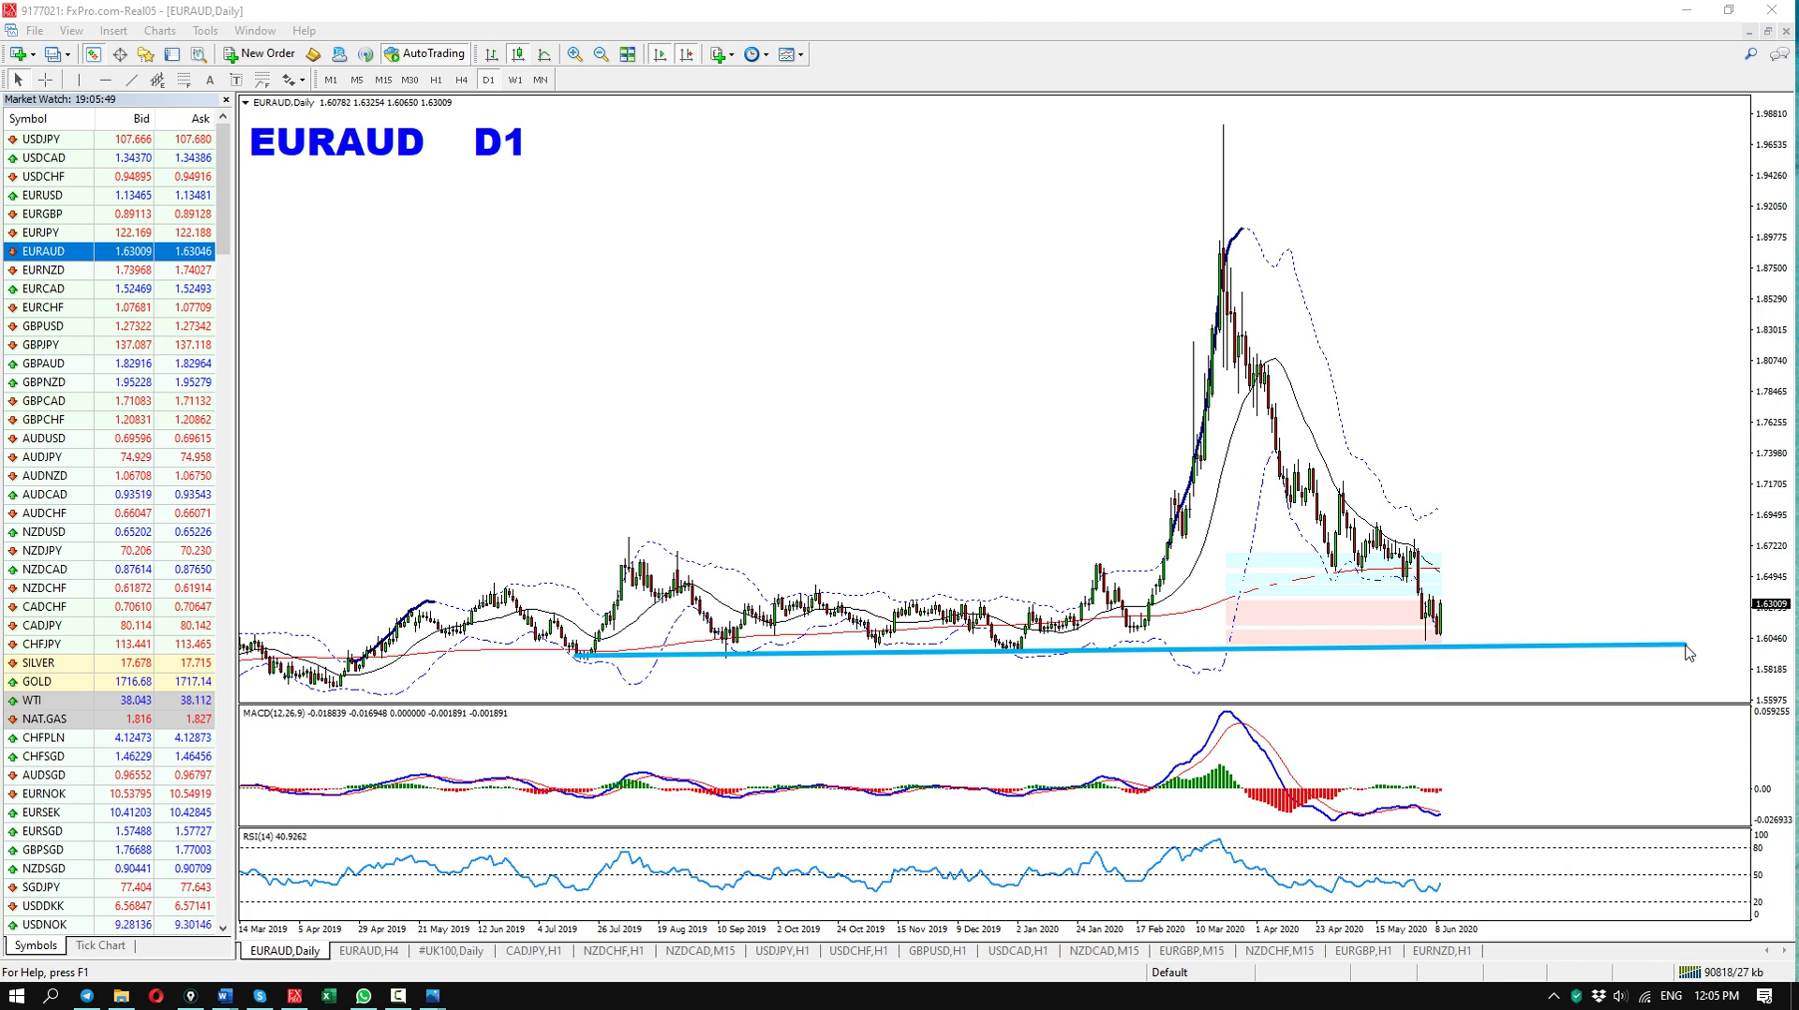
{"action": "left_click_drag", "start_coordinate": [1492, 510], "coordinate": [1664, 637]}
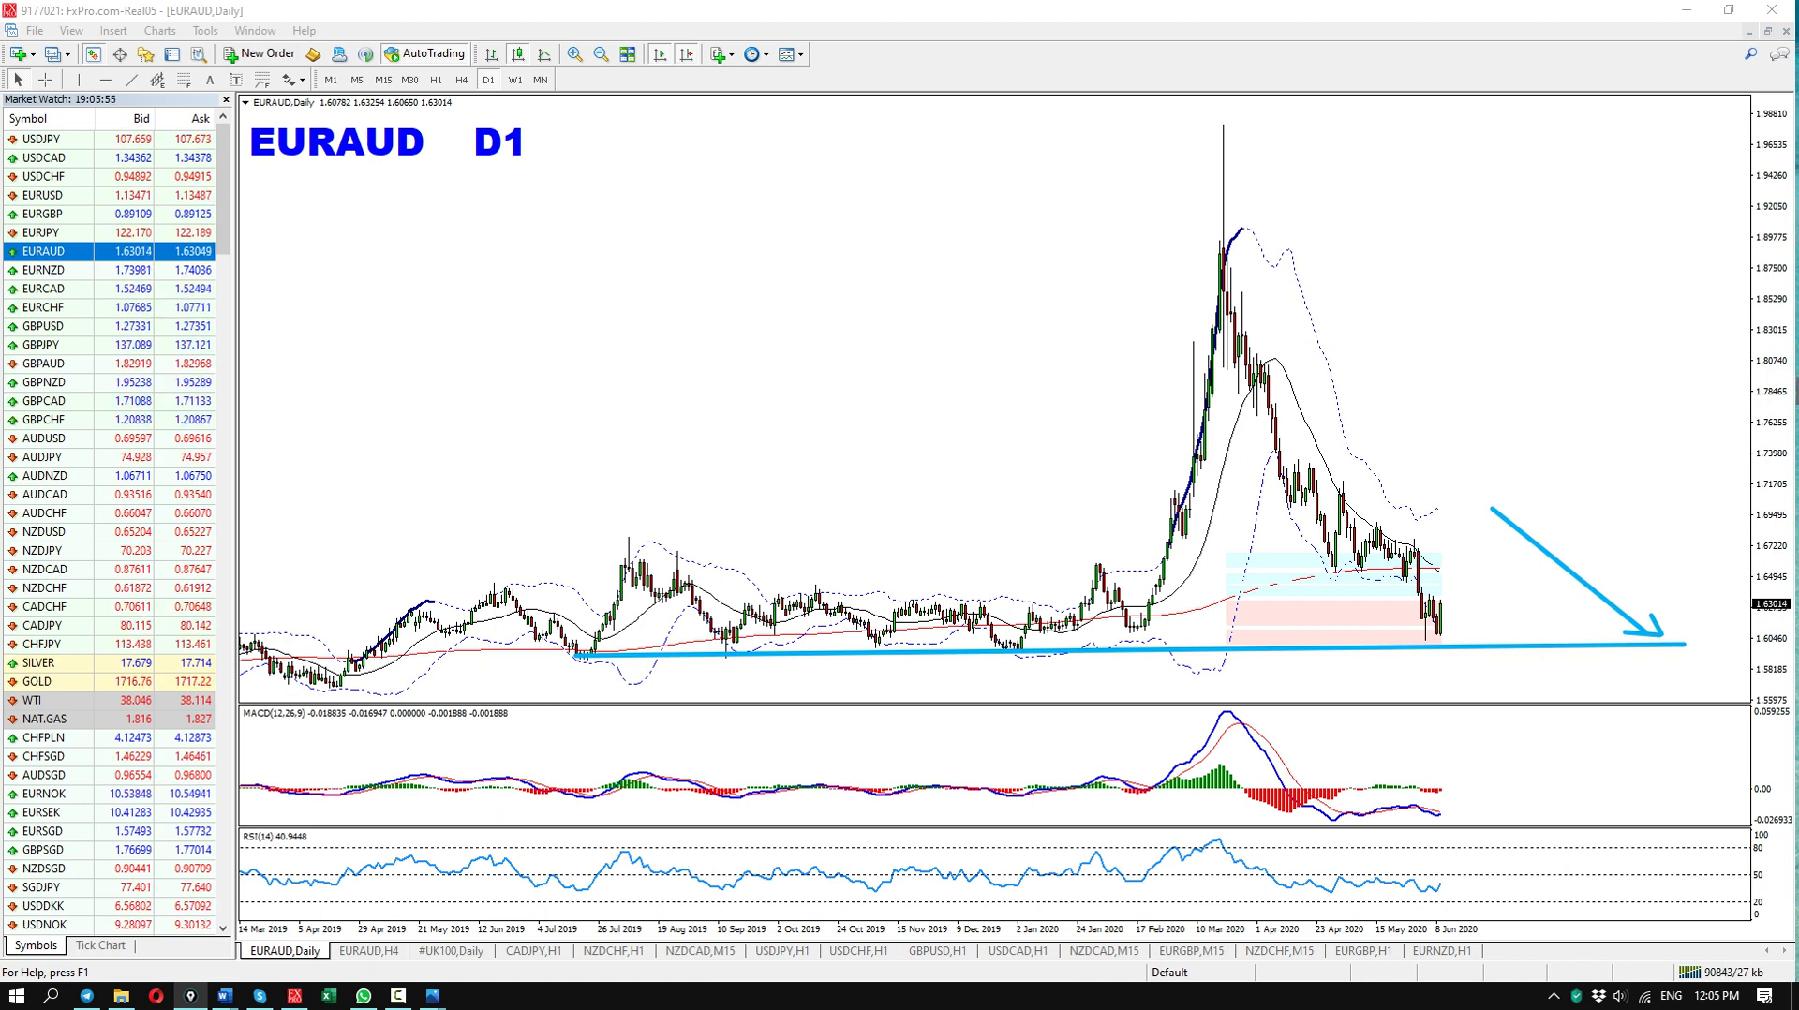
{"action": "mouse_move", "coordinate": [1766, 617]}
{"action": "left_mouse_down"}
{"action": "mouse_move", "coordinate": [1711, 631]}
{"action": "mouse_move", "coordinate": [1776, 621]}
{"action": "left_mouse_up"}
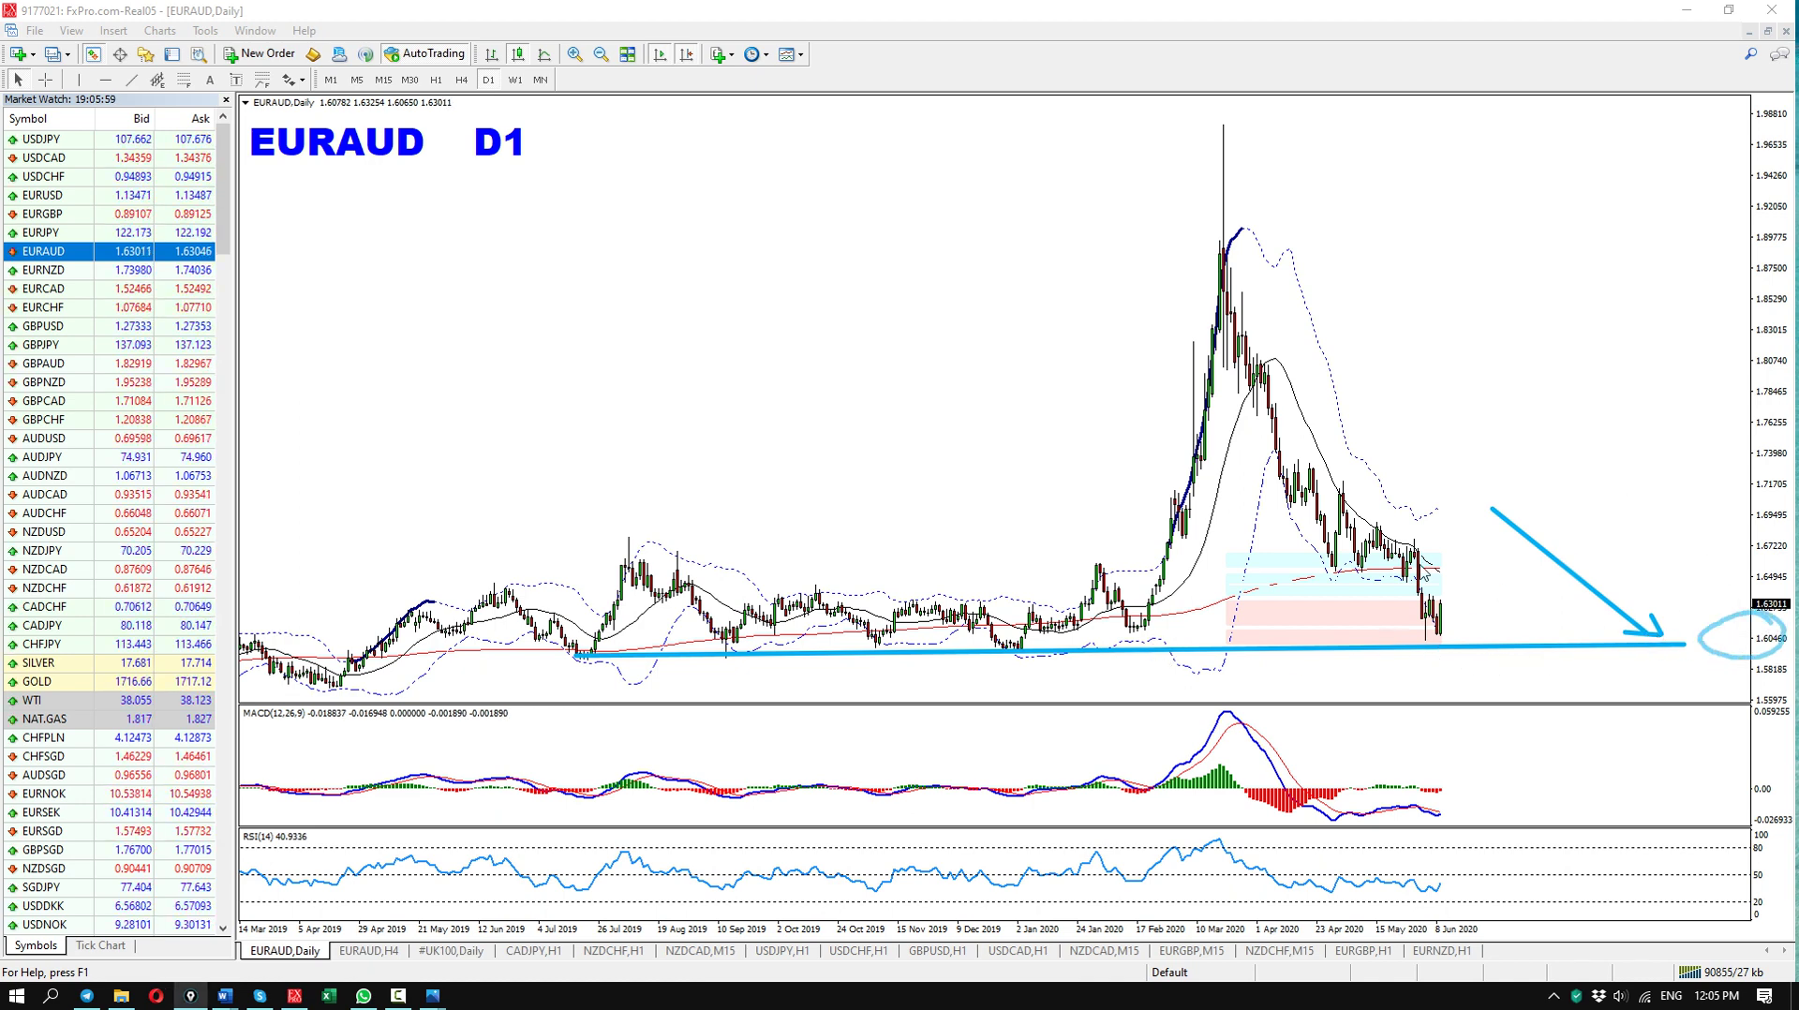
{"action": "left_click_drag", "start_coordinate": [607, 667], "coordinate": [642, 711]}
{"action": "left_click_drag", "start_coordinate": [717, 662], "coordinate": [715, 701]}
{"action": "left_click_drag", "start_coordinate": [1000, 666], "coordinate": [995, 710]}
{"action": "left_click_drag", "start_coordinate": [529, 626], "coordinate": [1661, 617]}
{"action": "key", "text": "Escape"}
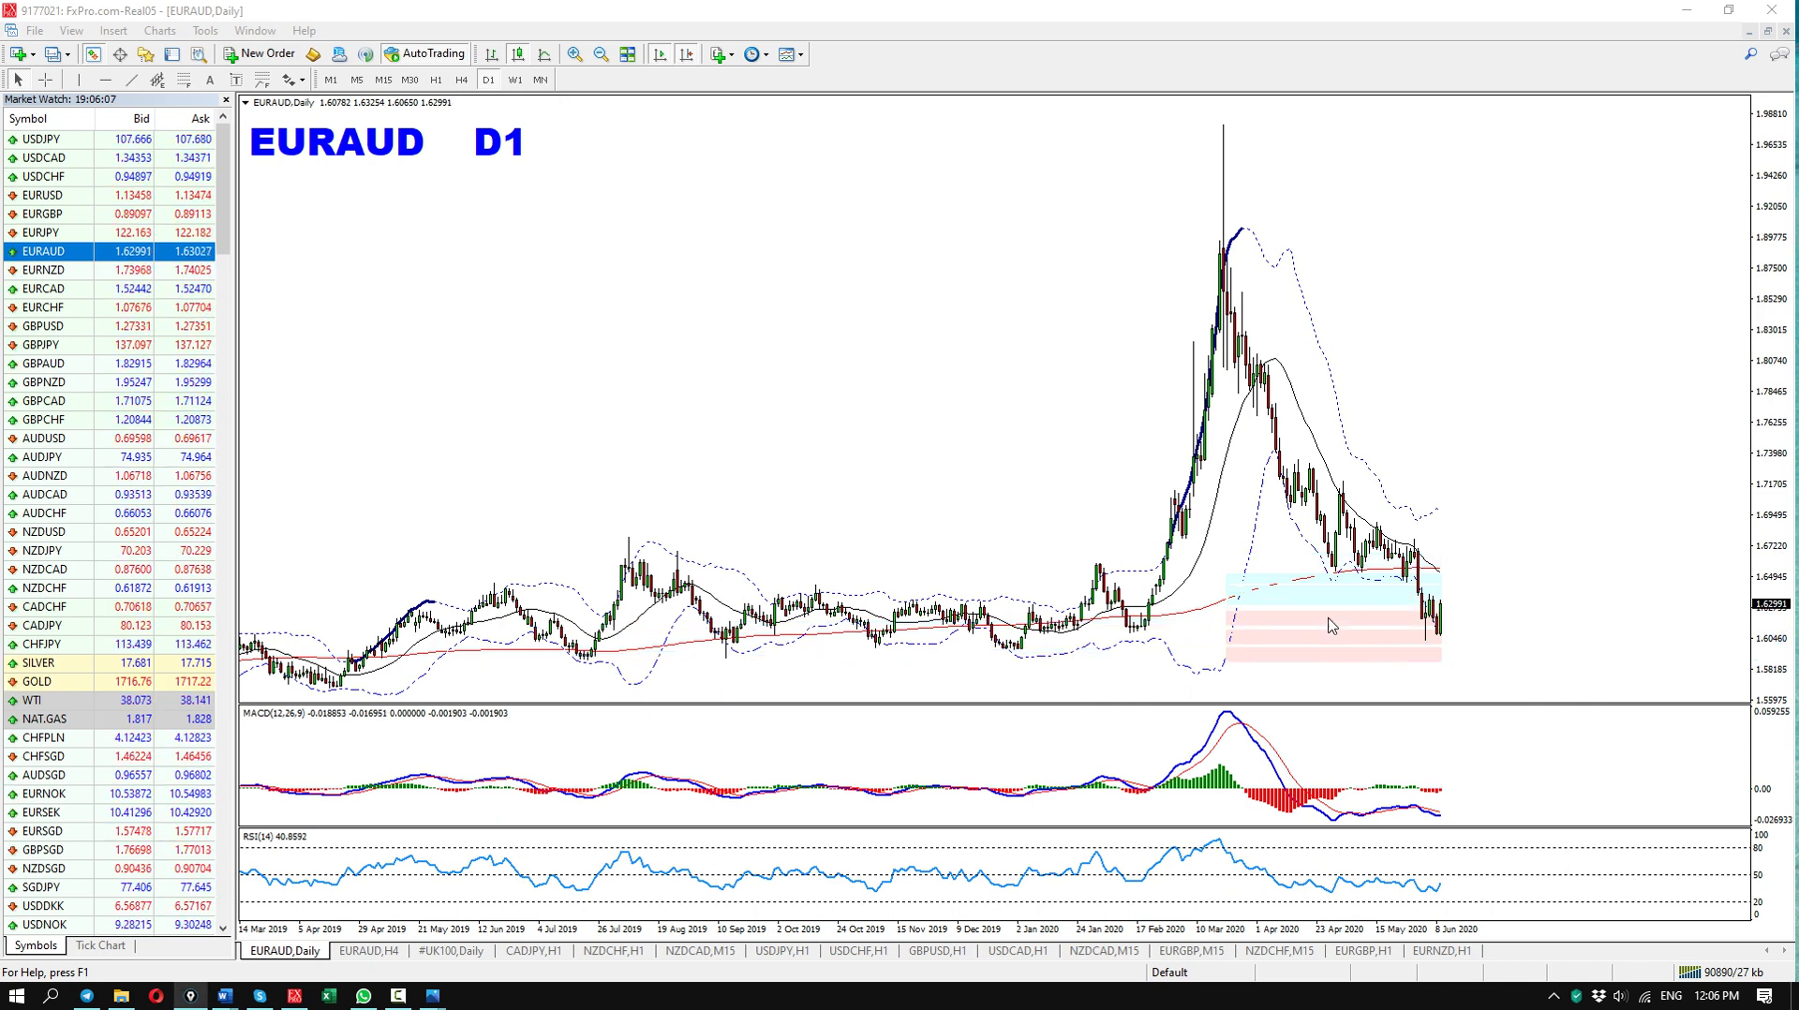
- Draw a falling line across the price lows and a rising line under the MACD lows, then clear both
{"action": "left_click_drag", "start_coordinate": [1329, 575], "coordinate": [1416, 644]}
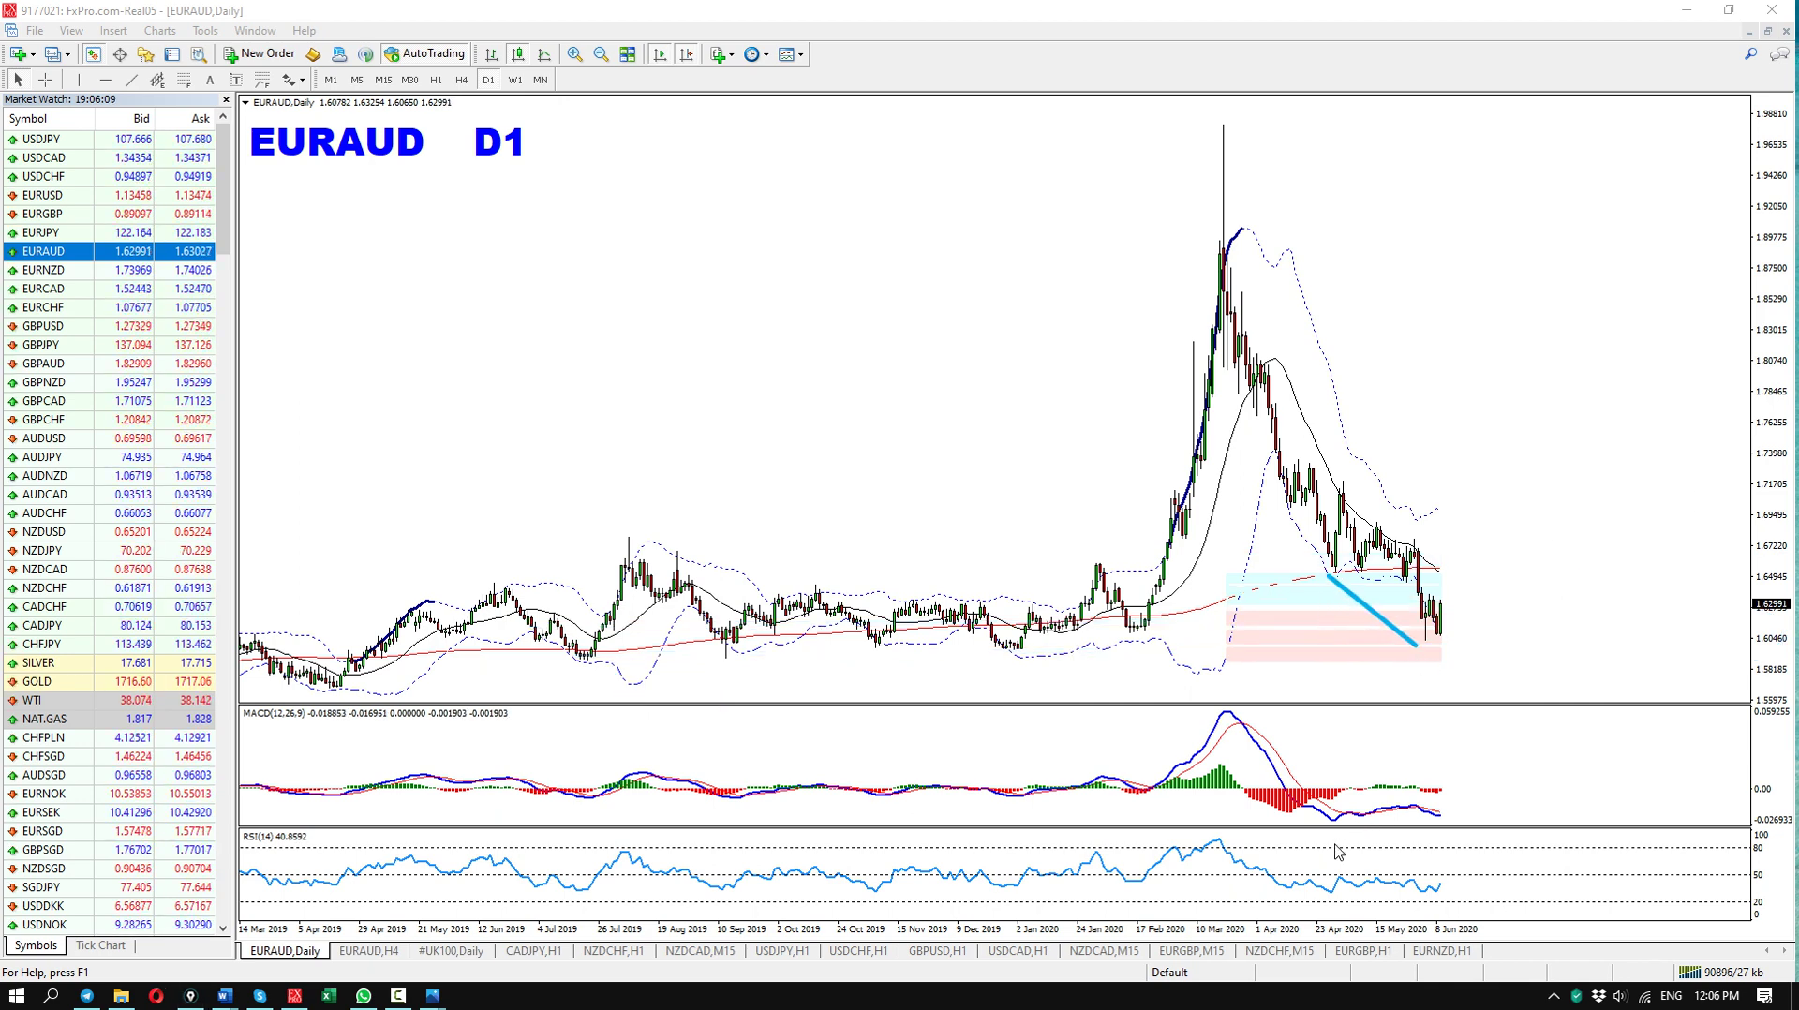
{"action": "left_click_drag", "start_coordinate": [1324, 826], "coordinate": [1458, 813]}
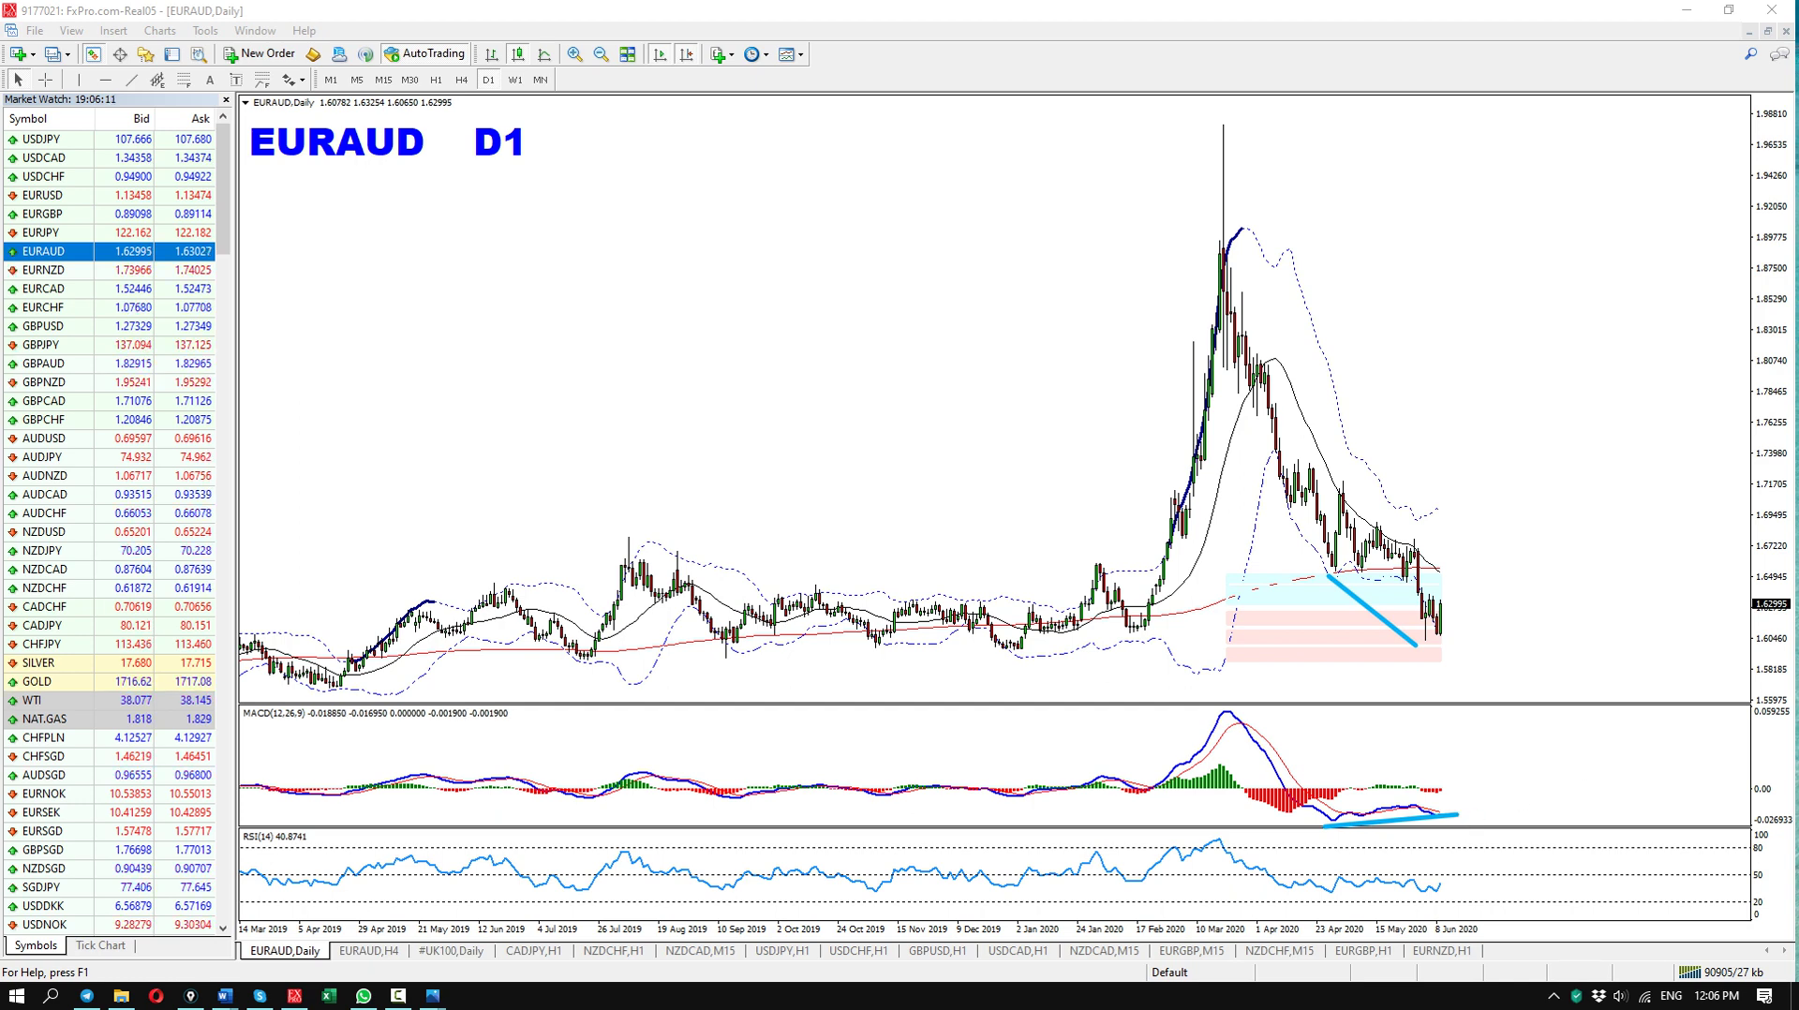
{"action": "key", "text": "Escape"}
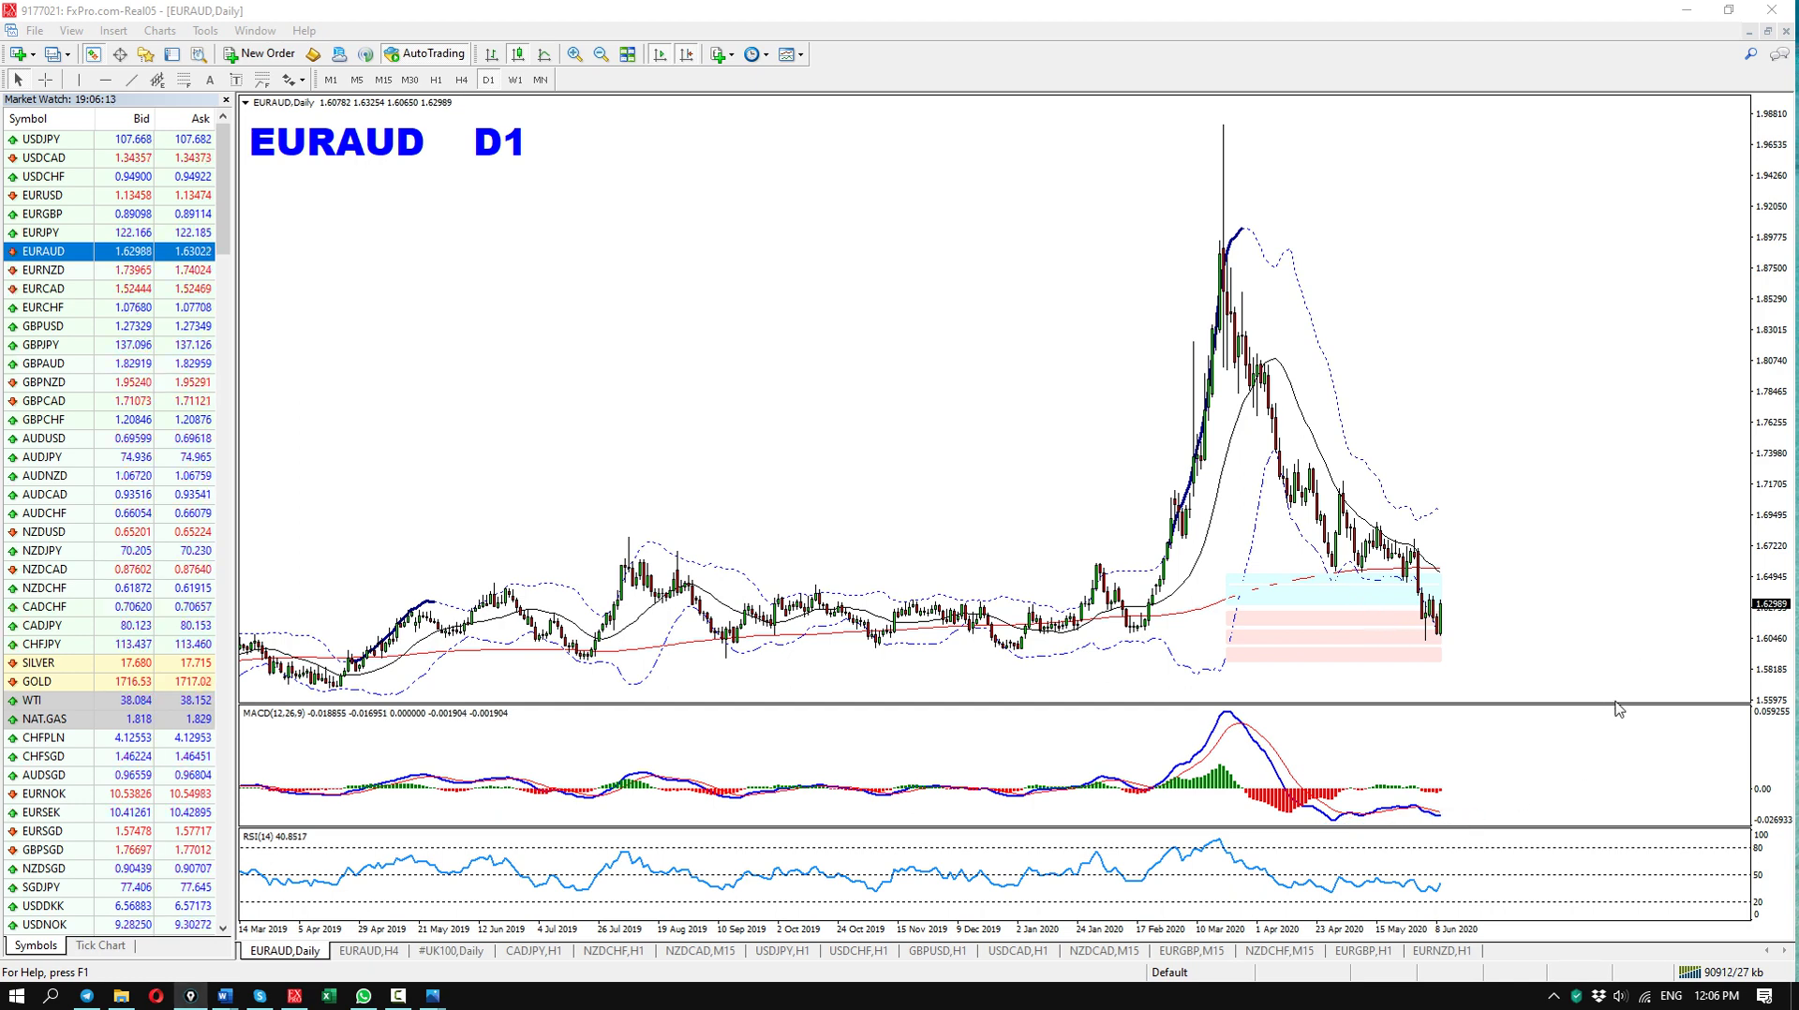
- Enlarge the MACD pane briefly, restore the price chart's height, and circle the latest candles
{"action": "left_click_drag", "start_coordinate": [1618, 710], "coordinate": [1622, 343]}
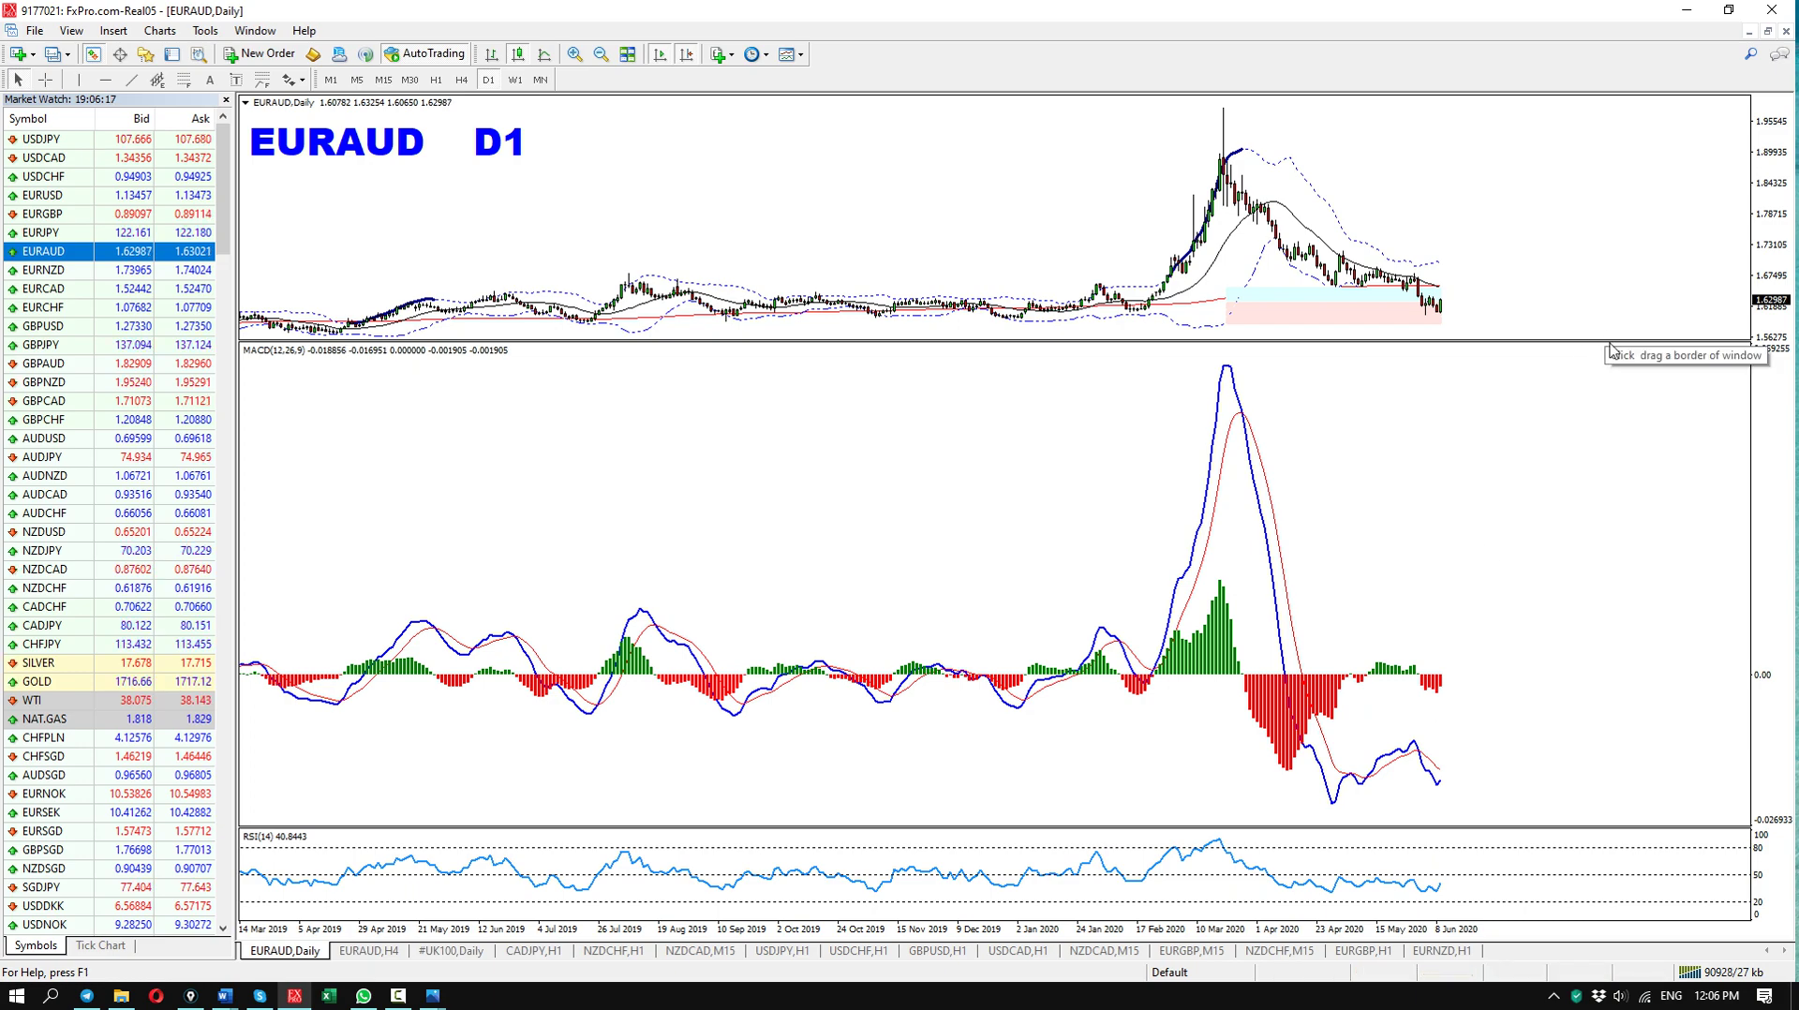
{"action": "left_click_drag", "start_coordinate": [1619, 343], "coordinate": [1622, 735]}
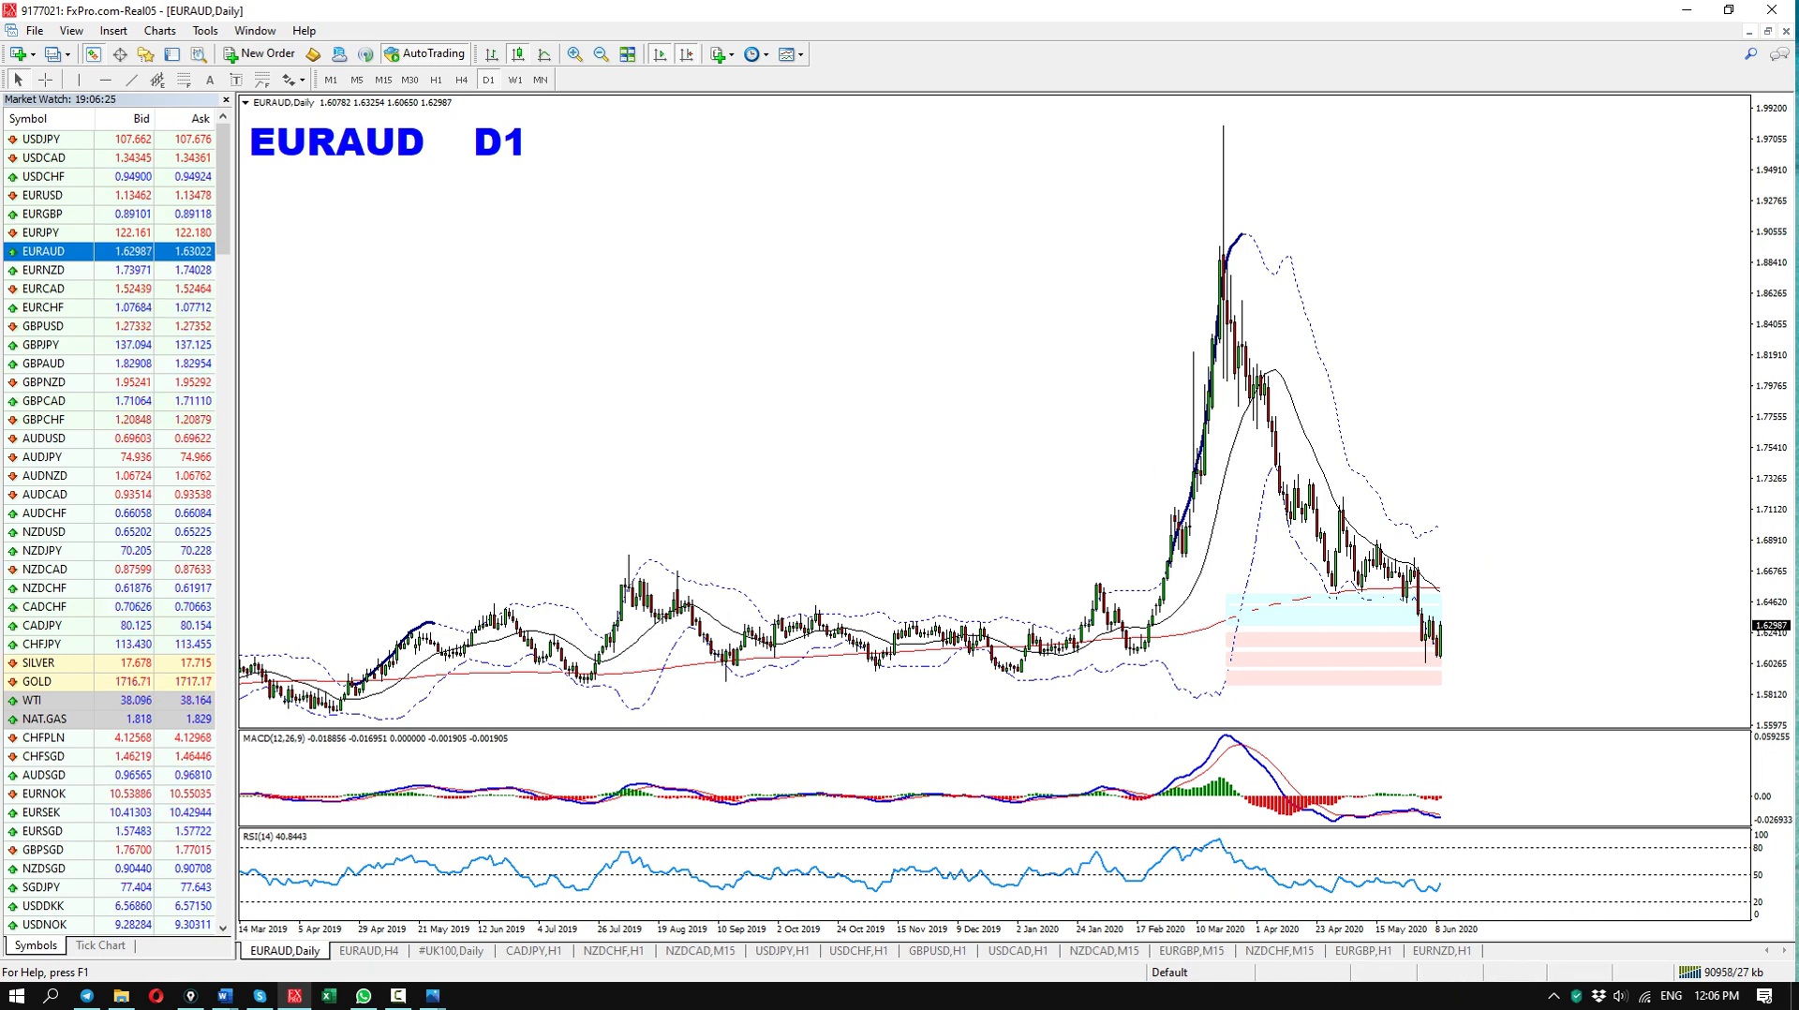
{"action": "mouse_move", "coordinate": [1424, 620]}
{"action": "left_mouse_down"}
{"action": "mouse_move", "coordinate": [1461, 621]}
{"action": "mouse_move", "coordinate": [1479, 676]}
{"action": "mouse_move", "coordinate": [1426, 646]}
{"action": "mouse_move", "coordinate": [1423, 619]}
{"action": "left_mouse_up"}
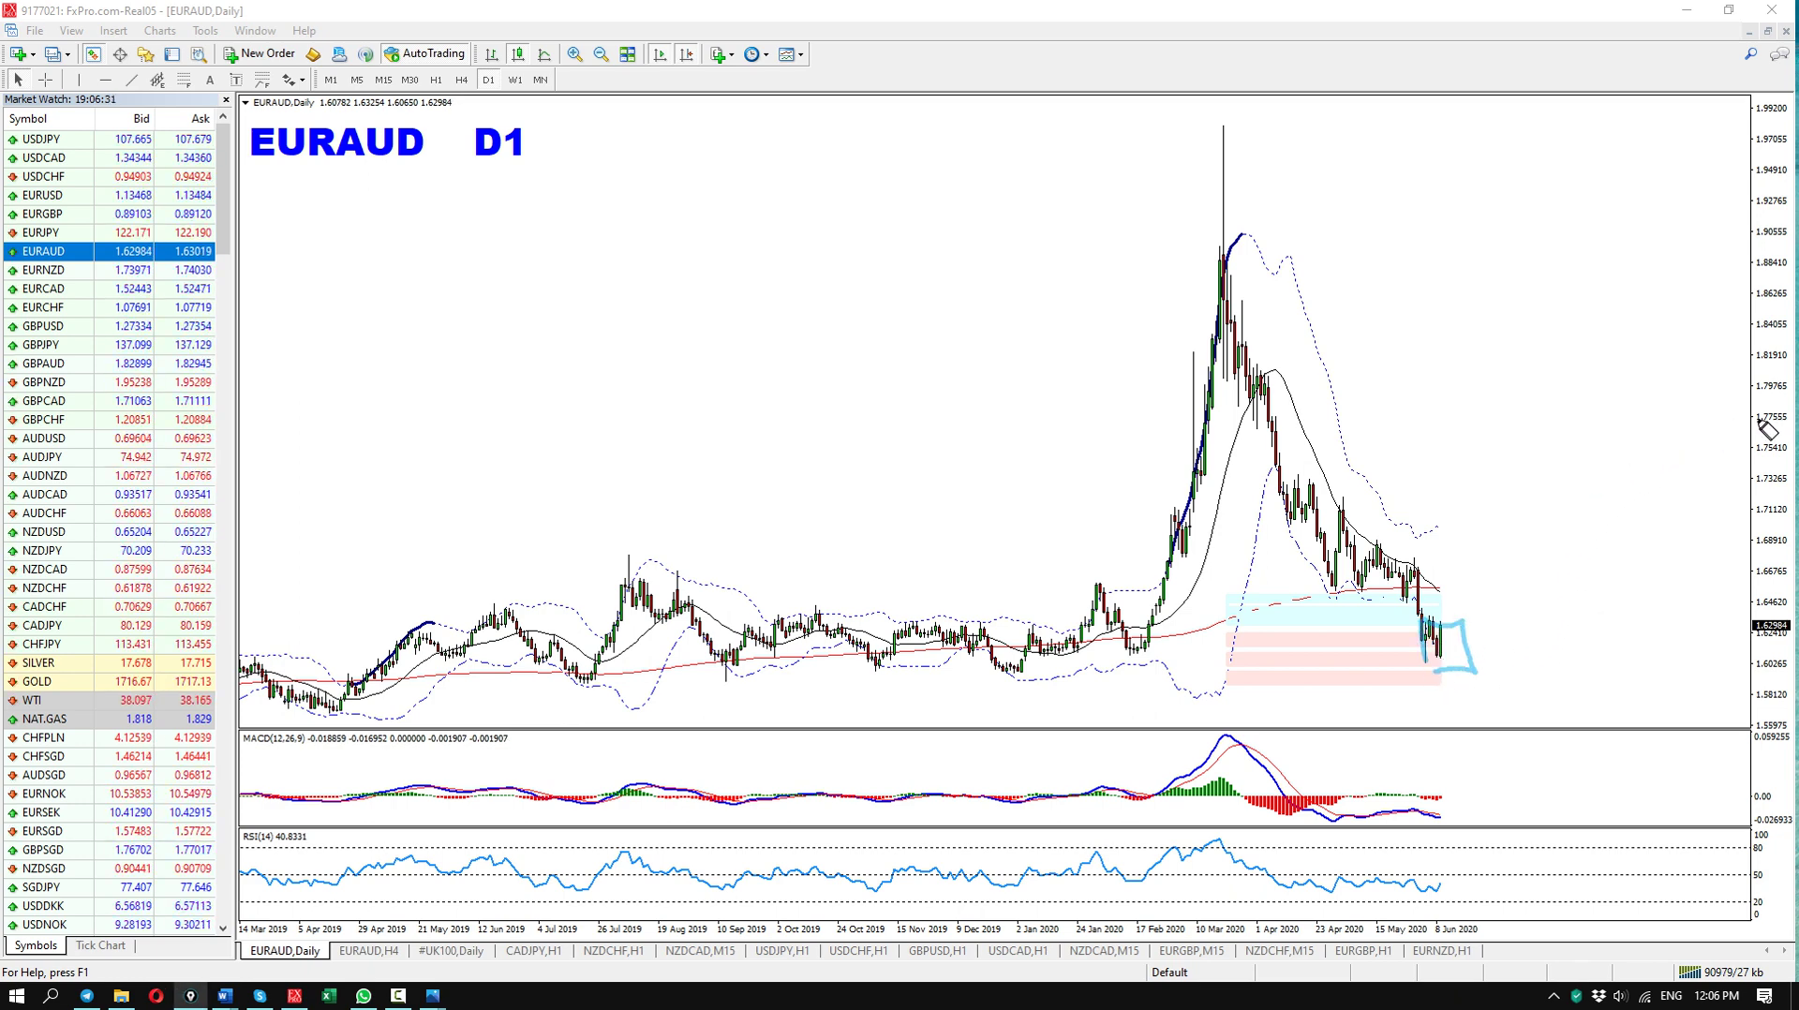
- On H4, sketch support near 1.6112, MACD/RSI divergence lines and a falling trendline, then erase them
{"action": "left_click", "coordinate": [462, 80]}
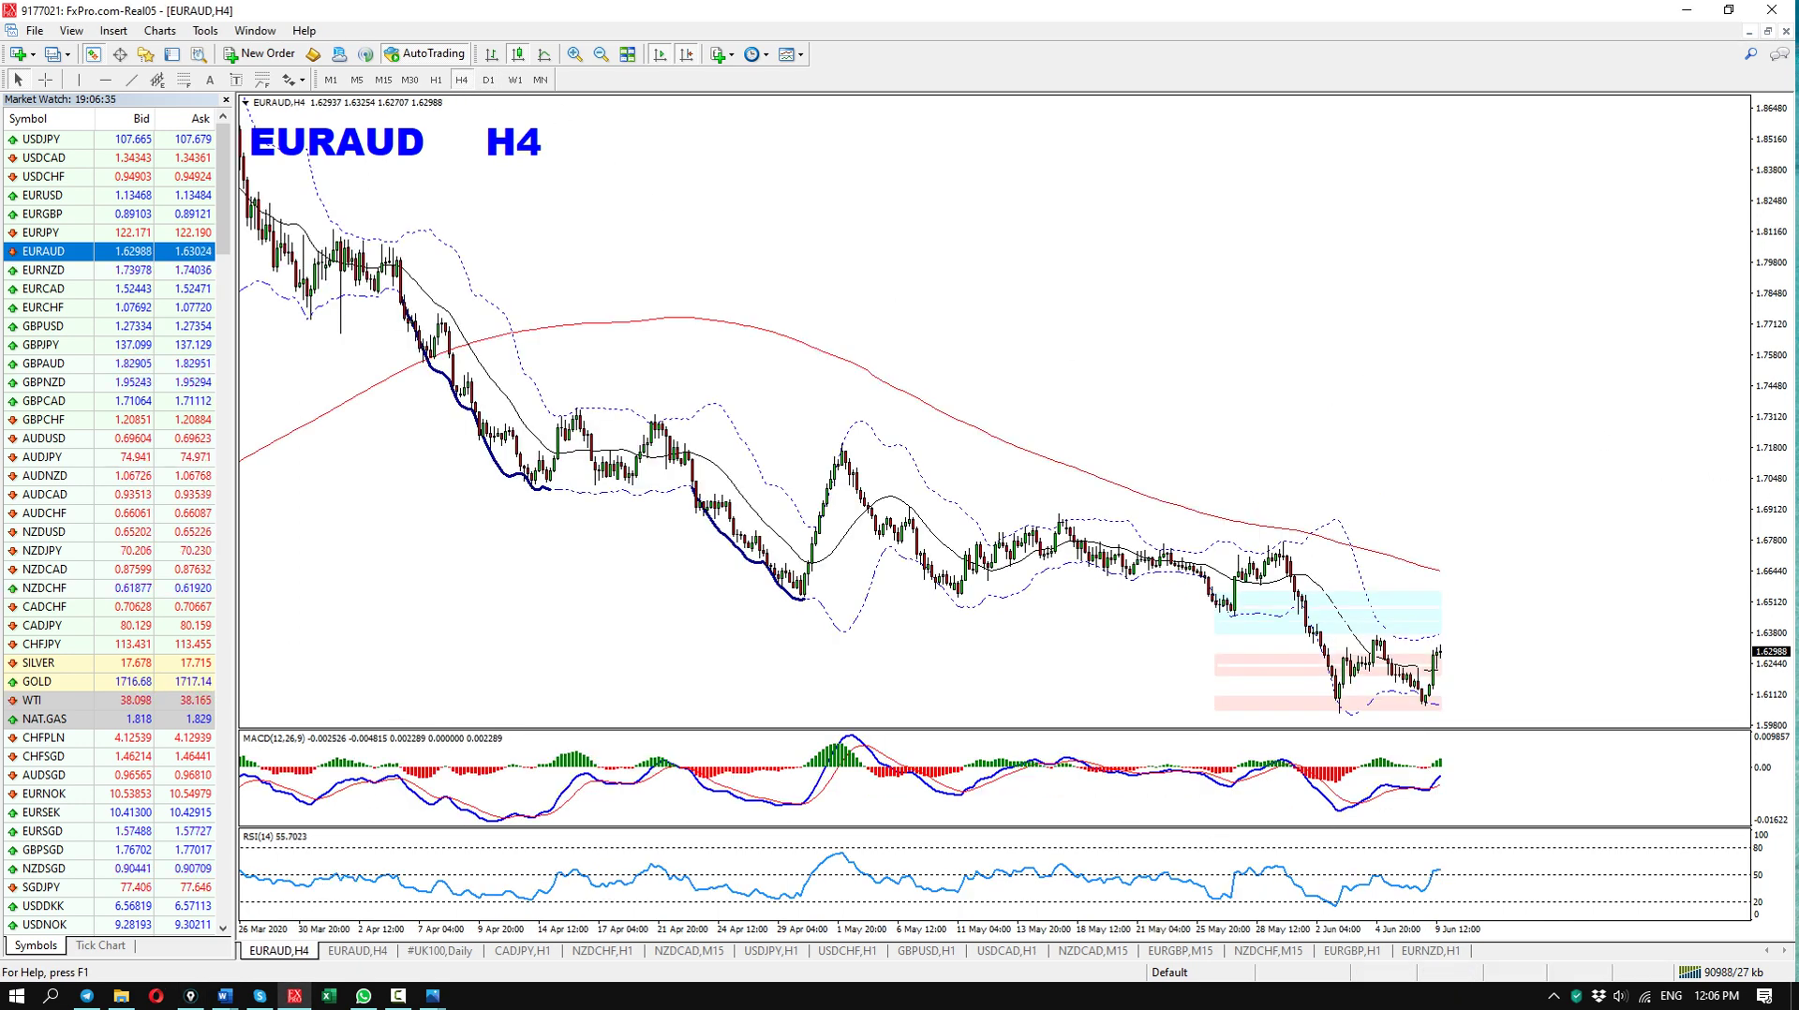
{"action": "left_click_drag", "start_coordinate": [1341, 703], "coordinate": [1452, 705]}
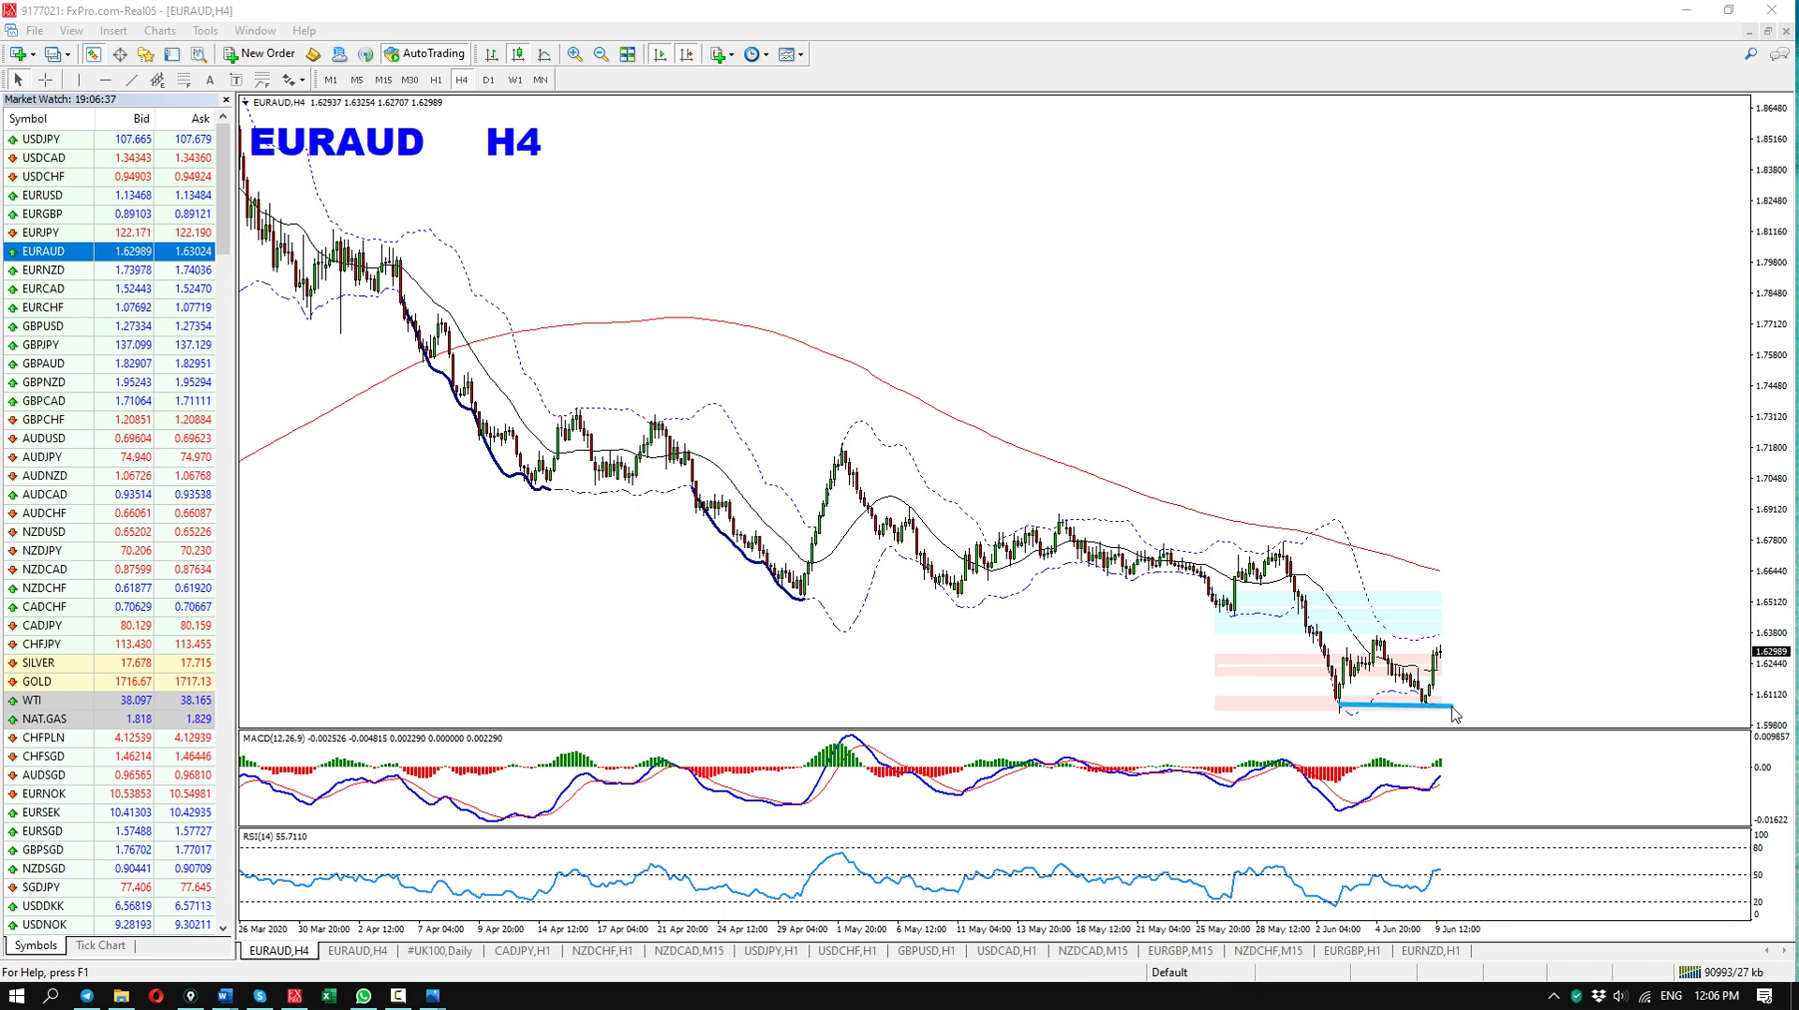
{"action": "left_click_drag", "start_coordinate": [1344, 817], "coordinate": [1432, 792]}
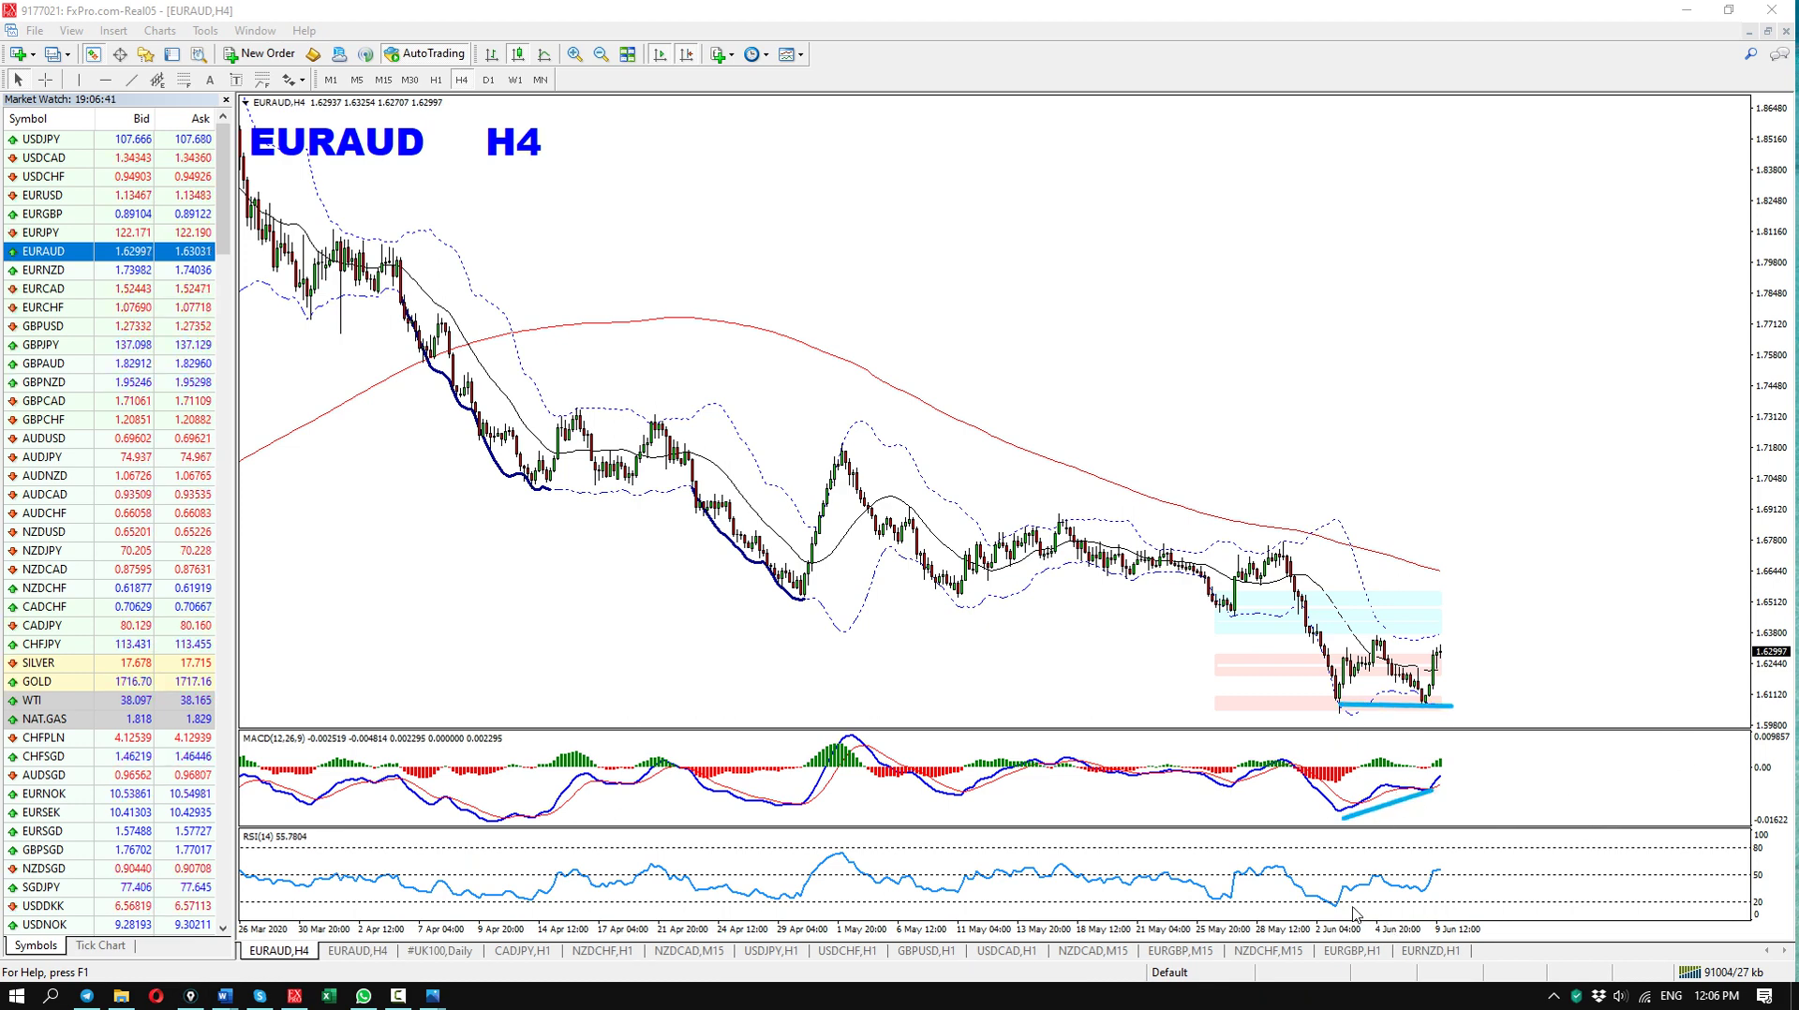
{"action": "left_click_drag", "start_coordinate": [1341, 910], "coordinate": [1436, 891]}
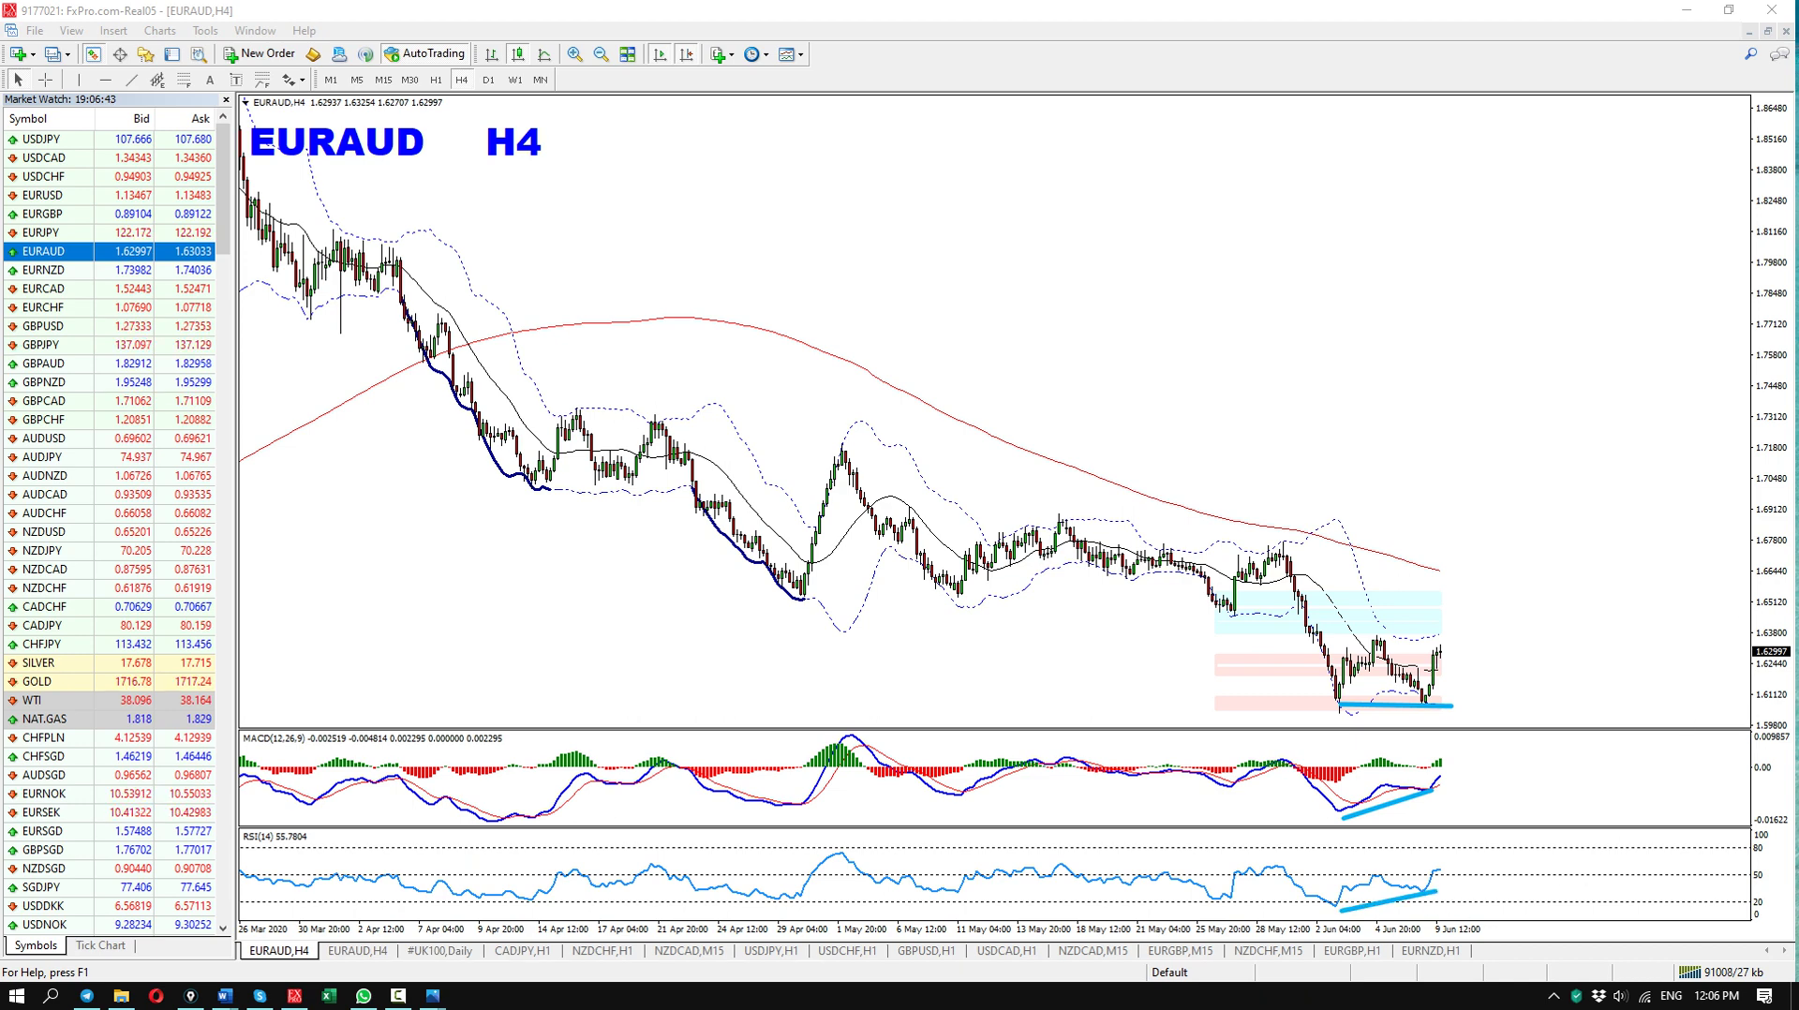
{"action": "mouse_move", "coordinate": [1282, 544]}
{"action": "left_mouse_down"}
{"action": "mouse_move", "coordinate": [1448, 729]}
{"action": "mouse_move", "coordinate": [1482, 741]}
{"action": "left_mouse_up"}
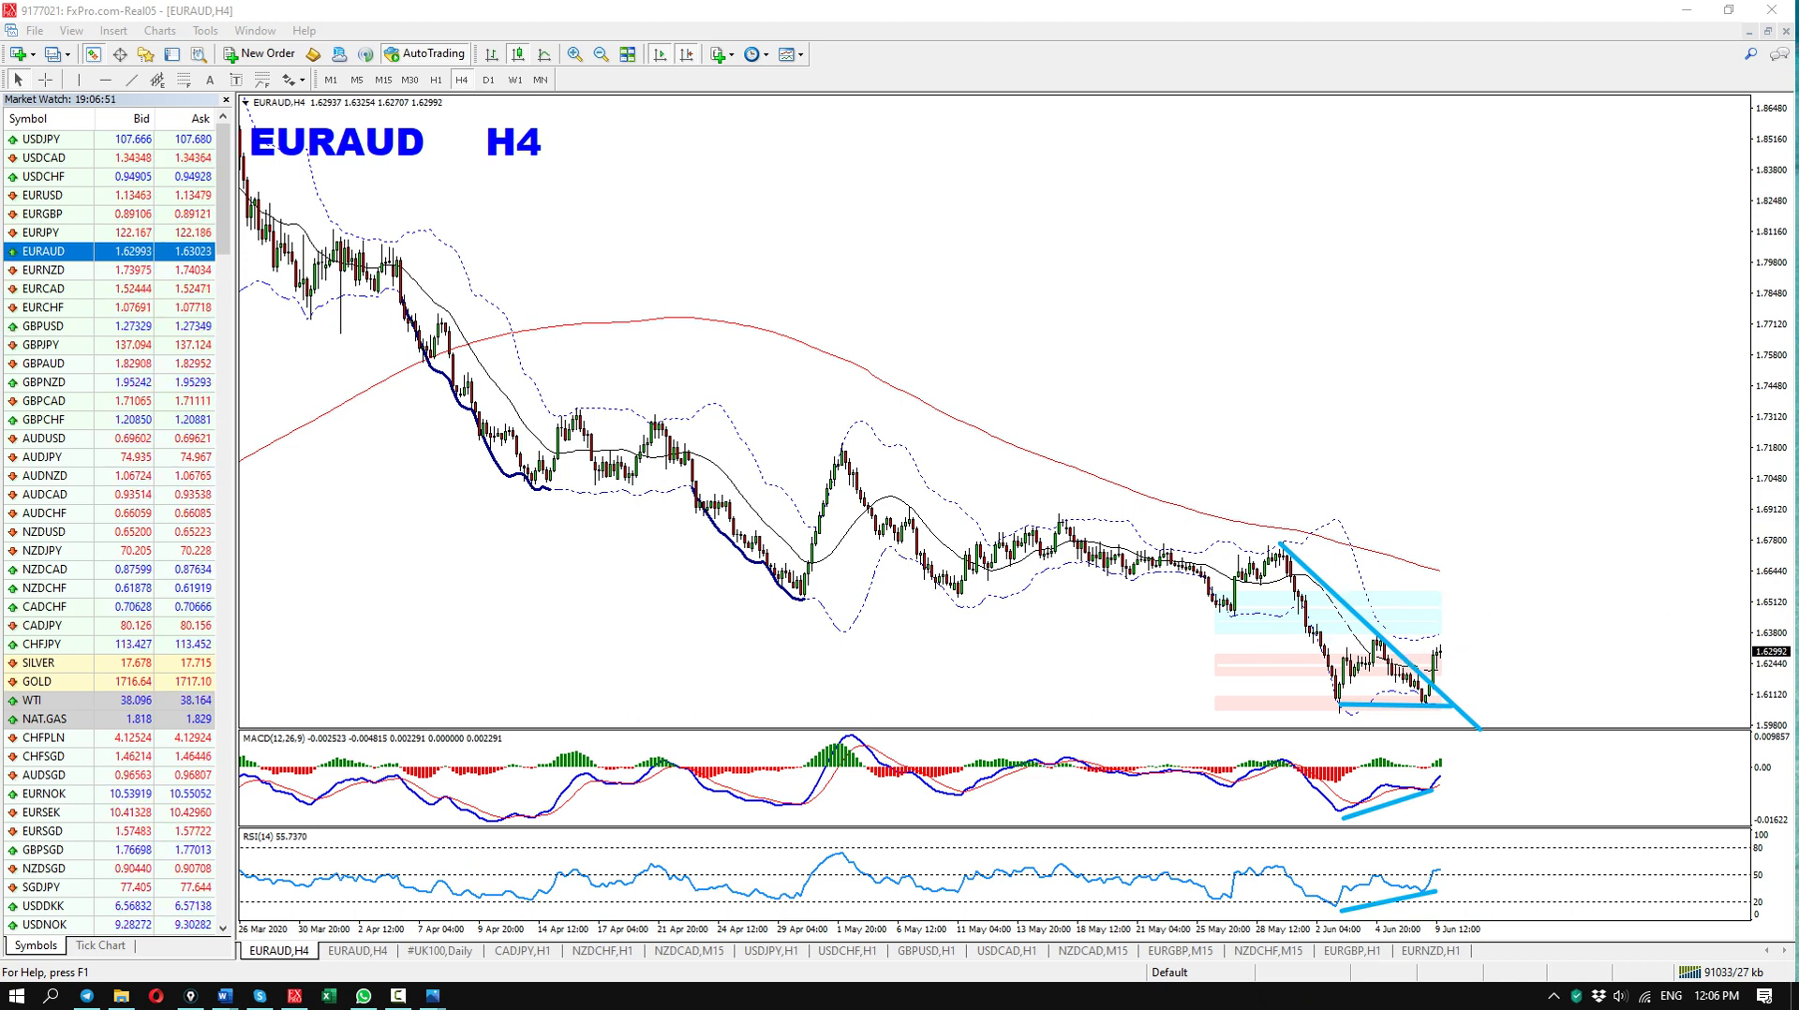
{"action": "key", "text": "Escape"}
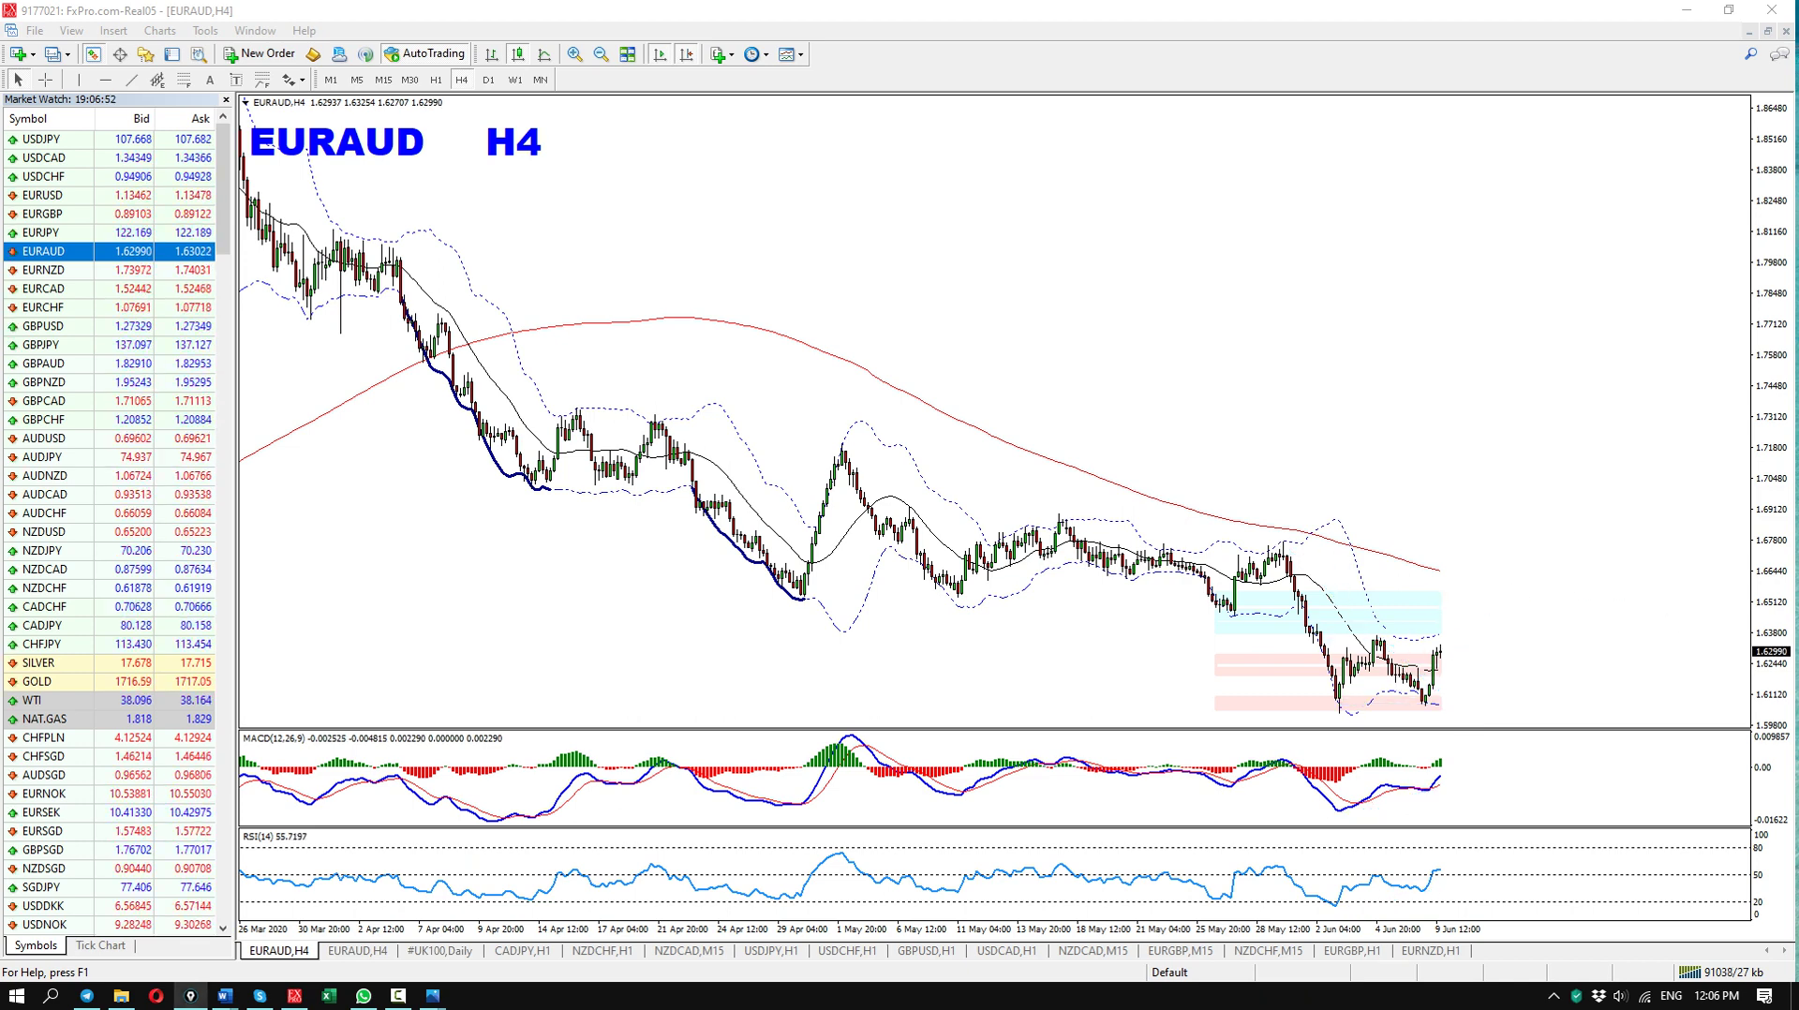
{"action": "left_click", "coordinate": [436, 80]}
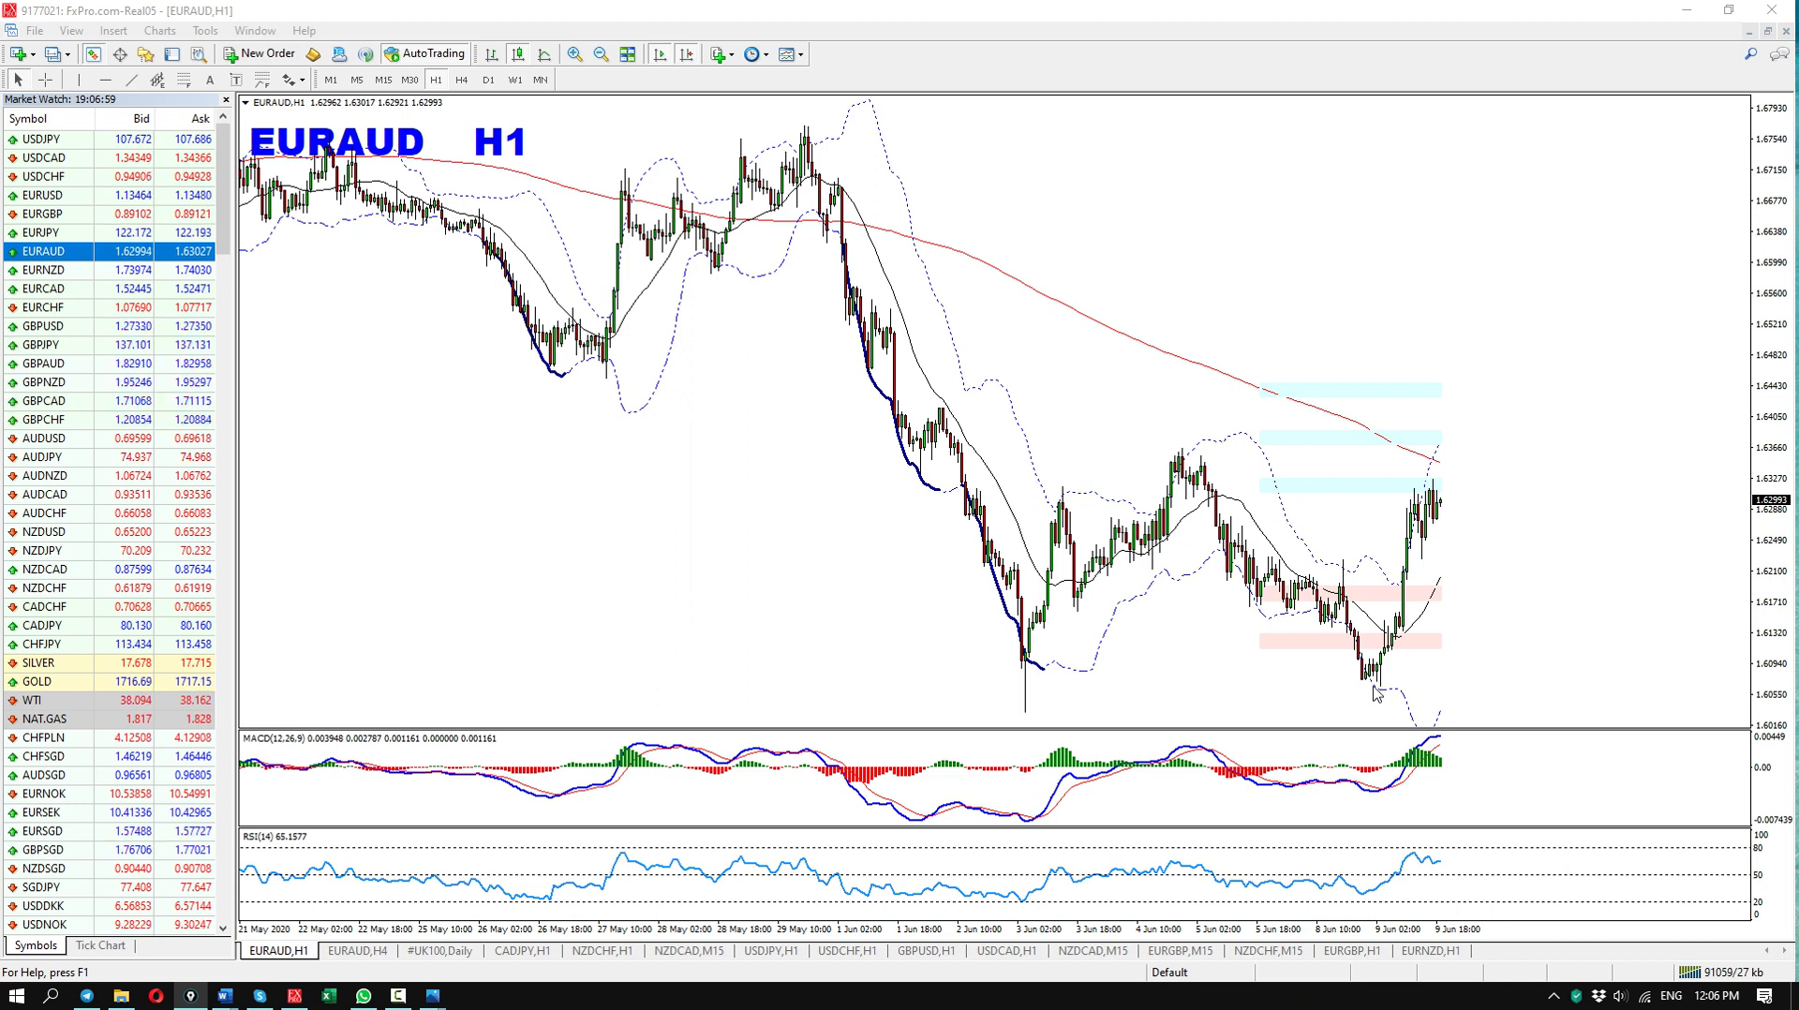
{"action": "mouse_move", "coordinate": [1378, 689]}
{"action": "left_mouse_down"}
{"action": "mouse_move", "coordinate": [1429, 465]}
{"action": "mouse_move", "coordinate": [1445, 482]}
{"action": "left_mouse_up"}
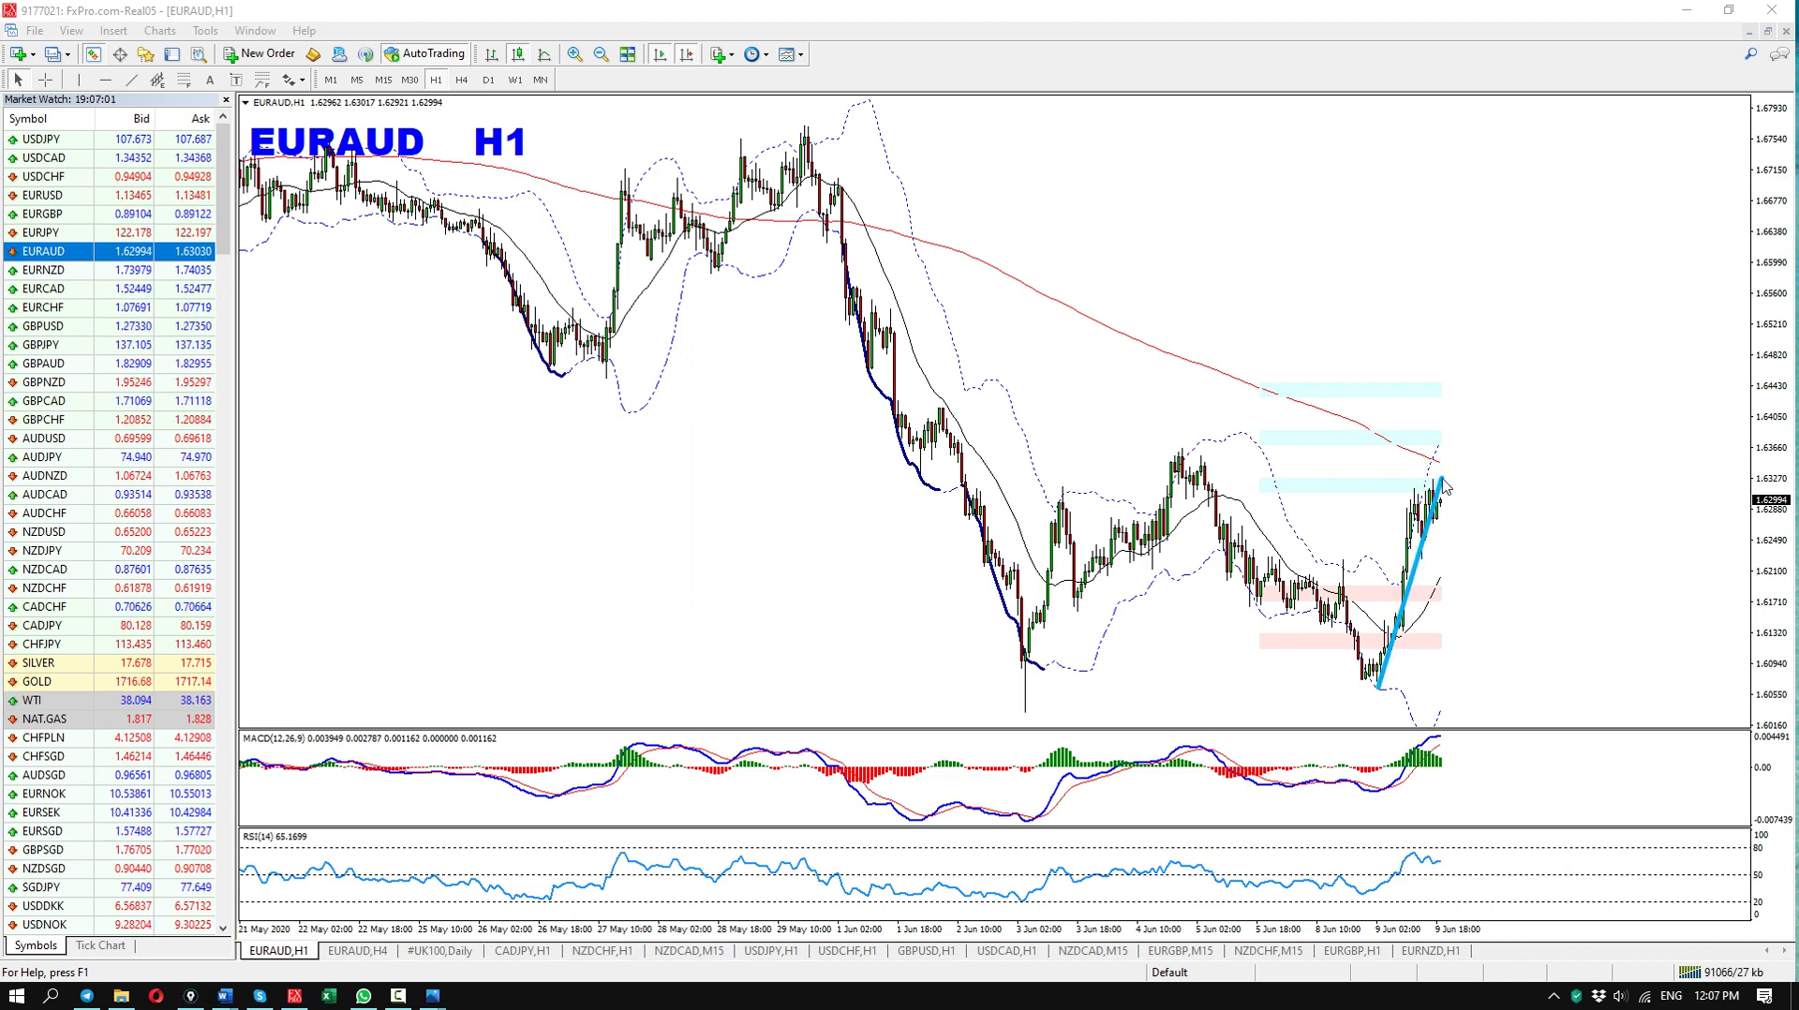
{"action": "mouse_move", "coordinate": [1364, 691]}
{"action": "left_mouse_down"}
{"action": "mouse_move", "coordinate": [1370, 626]}
{"action": "mouse_move", "coordinate": [1396, 645]}
{"action": "mouse_move", "coordinate": [1443, 475]}
{"action": "left_mouse_up"}
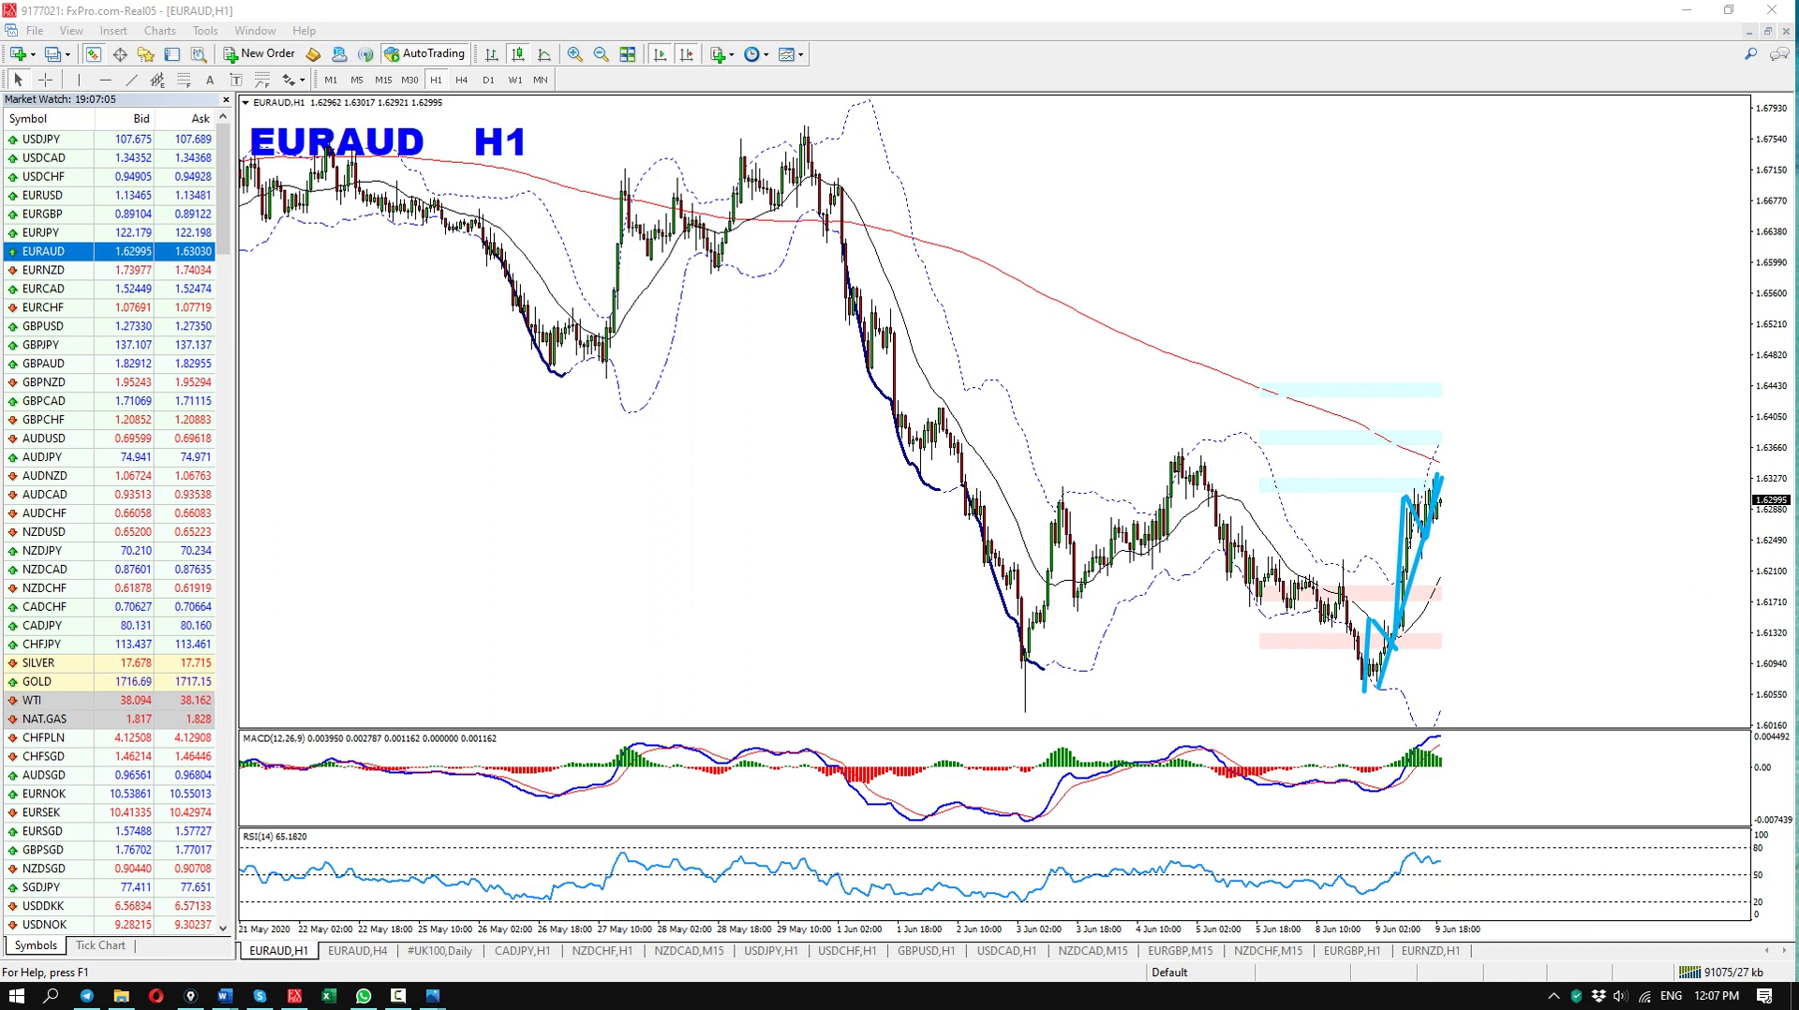
{"action": "key", "text": "Escape"}
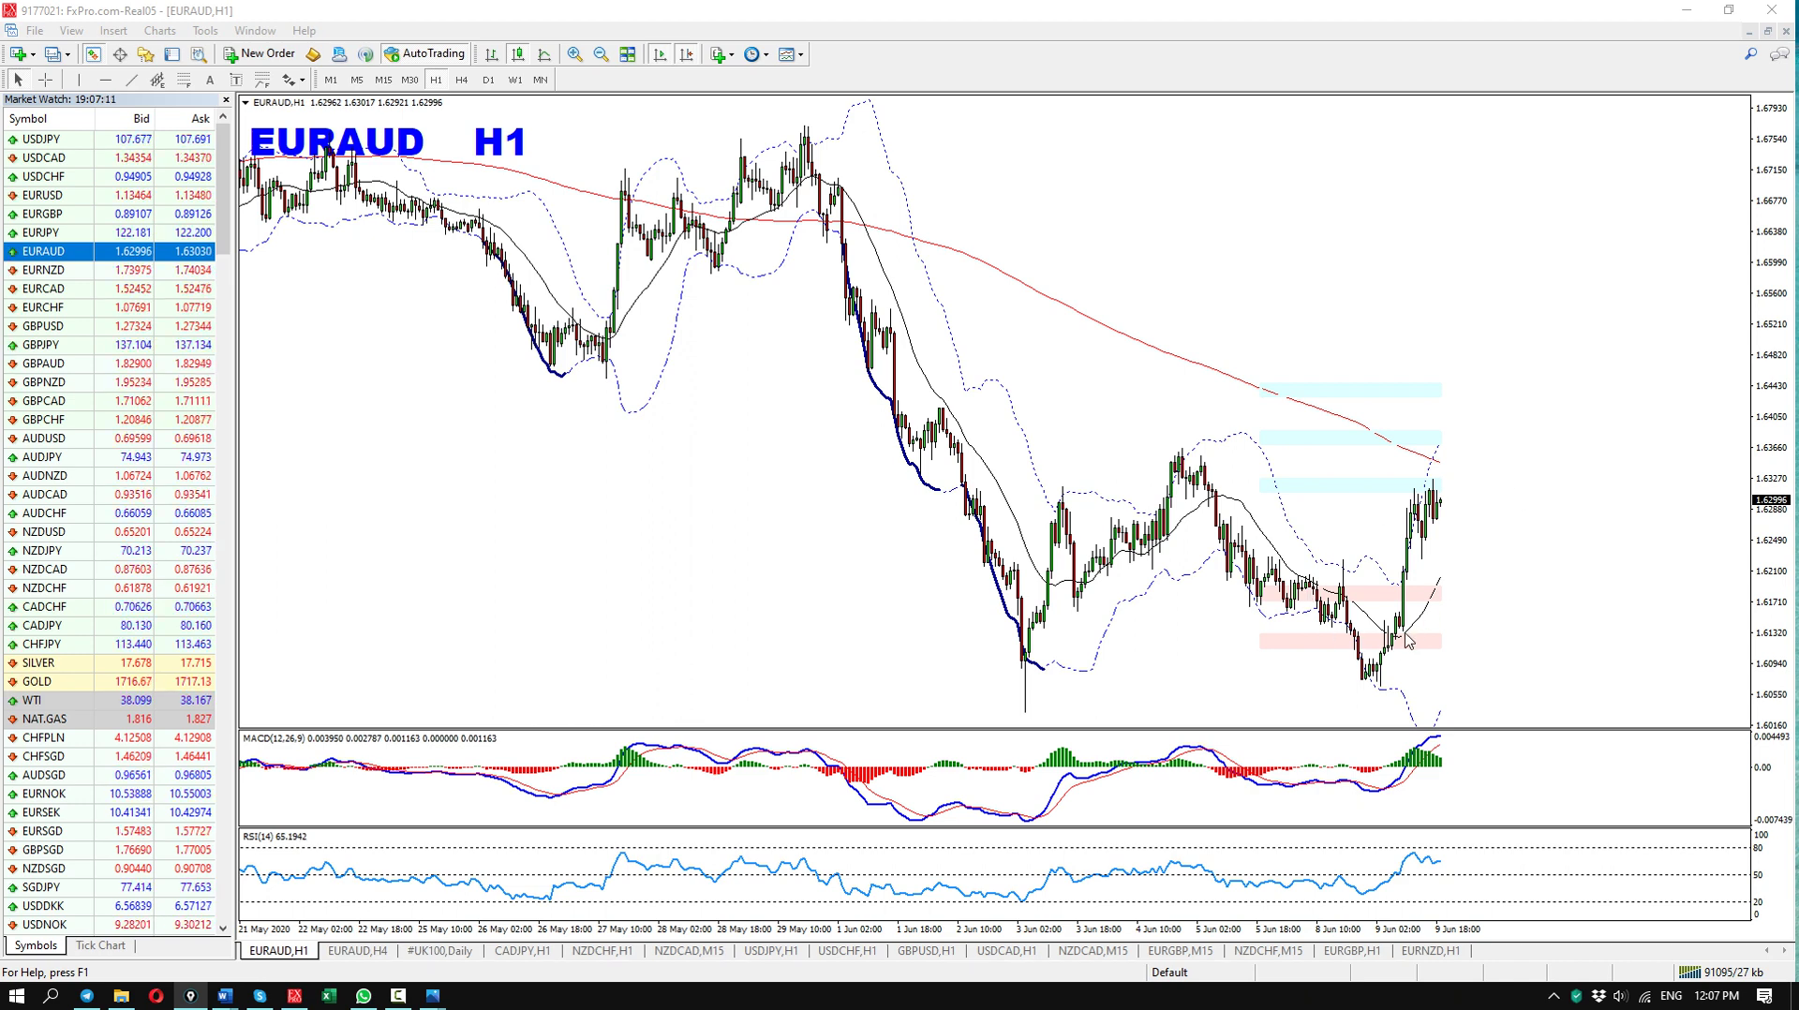
{"action": "left_click_drag", "start_coordinate": [1362, 695], "coordinate": [1454, 456]}
{"action": "mouse_move", "coordinate": [1368, 682]}
{"action": "left_mouse_down"}
{"action": "mouse_move", "coordinate": [1419, 526]}
{"action": "mouse_move", "coordinate": [1452, 549]}
{"action": "mouse_move", "coordinate": [1497, 428]}
{"action": "left_mouse_up"}
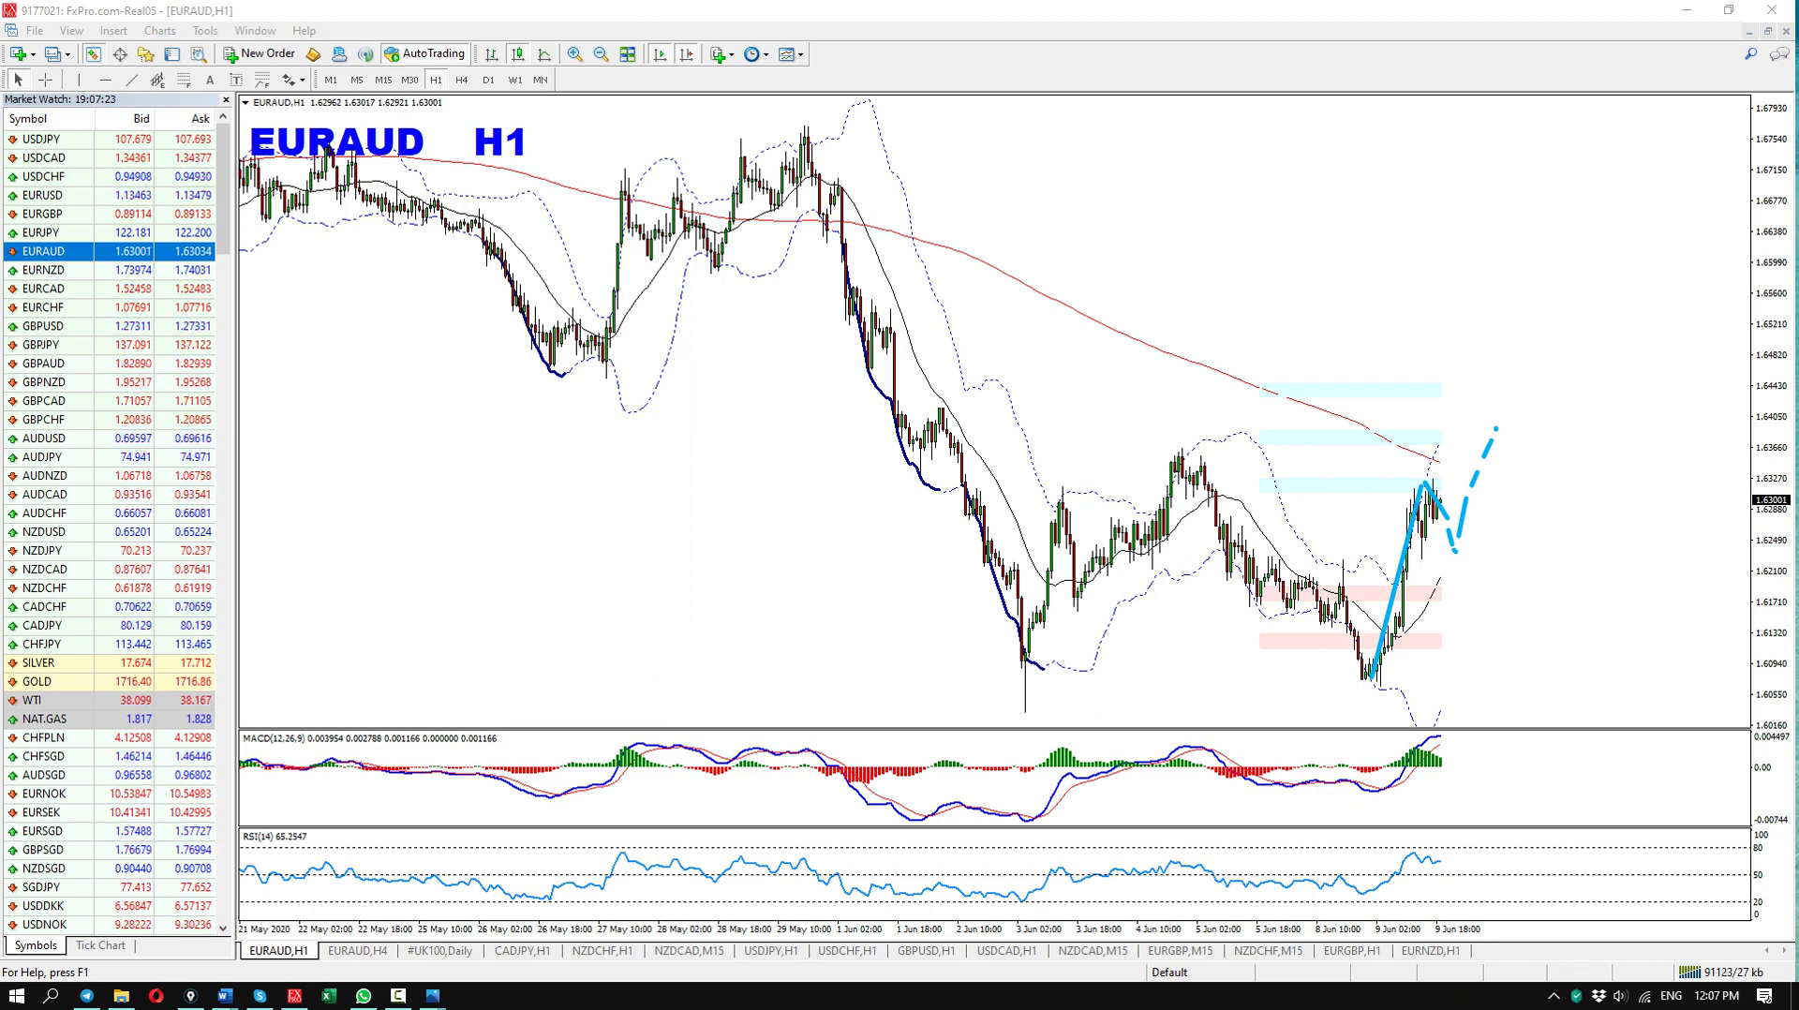
{"action": "key", "text": "Escape"}
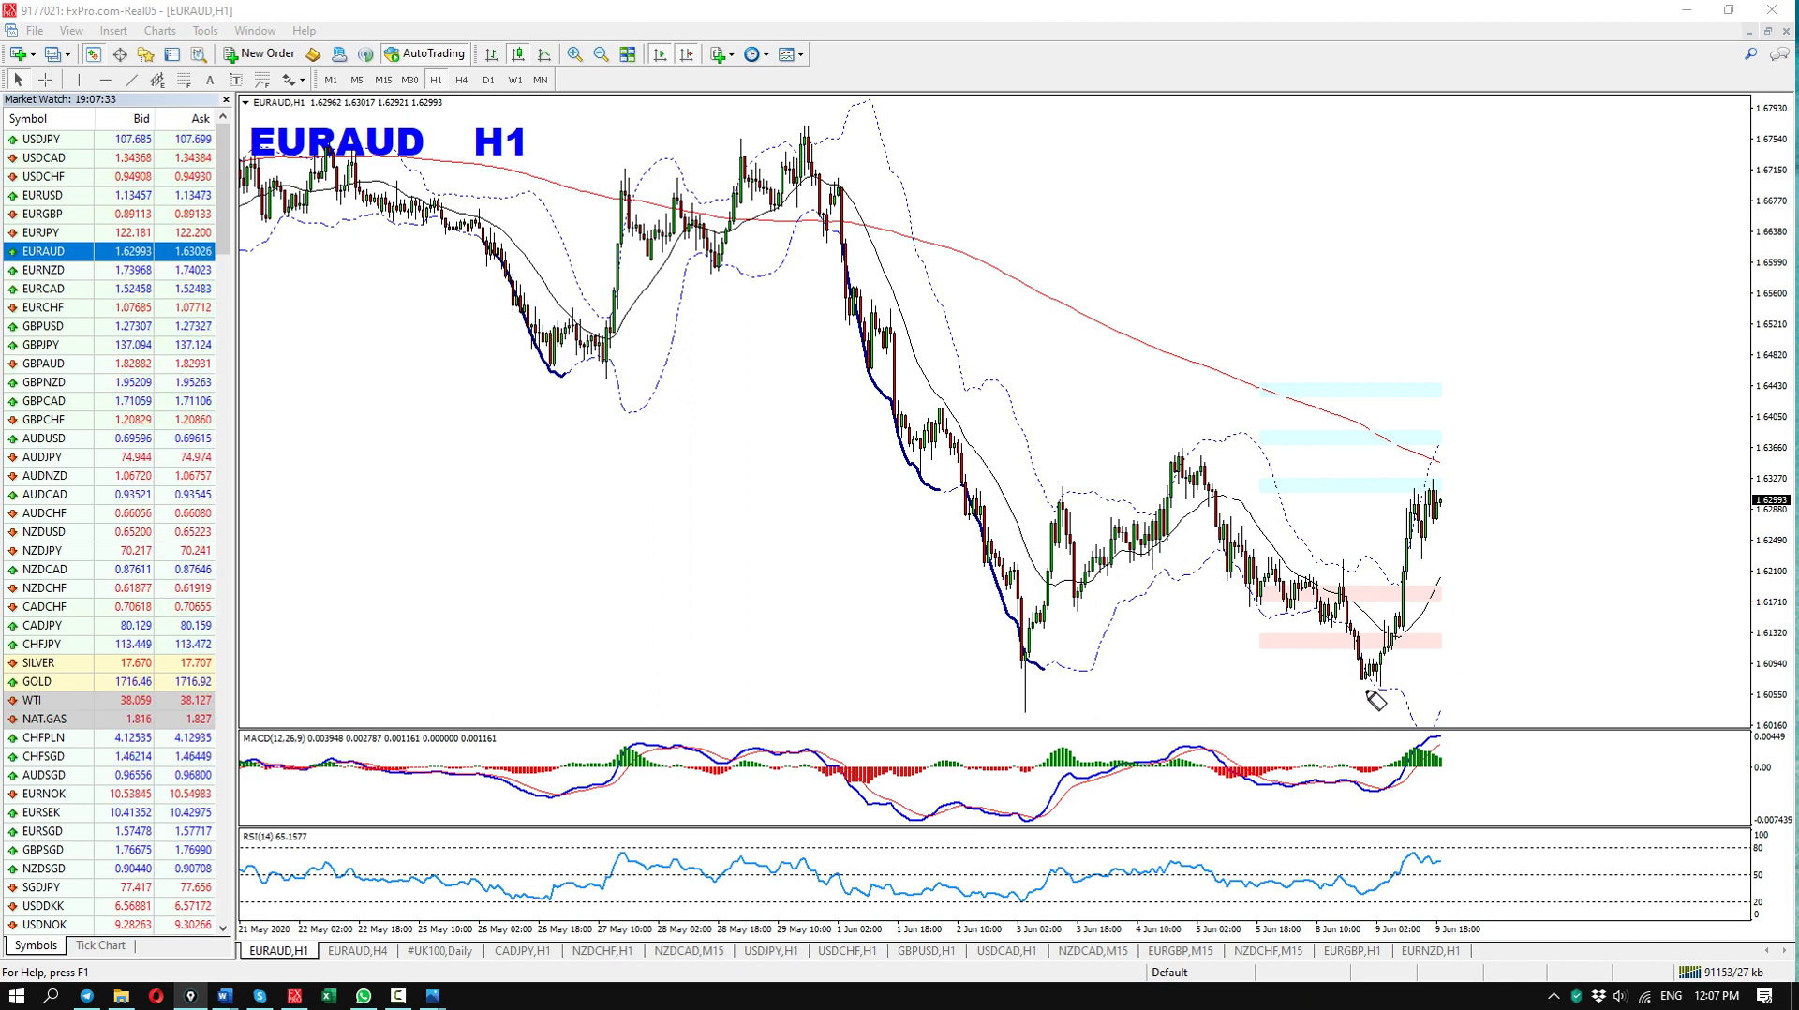
{"action": "mouse_move", "coordinate": [1412, 487]}
{"action": "left_mouse_down"}
{"action": "mouse_move", "coordinate": [1458, 558]}
{"action": "mouse_move", "coordinate": [1505, 423]}
{"action": "mouse_move", "coordinate": [1512, 440]}
{"action": "left_mouse_up"}
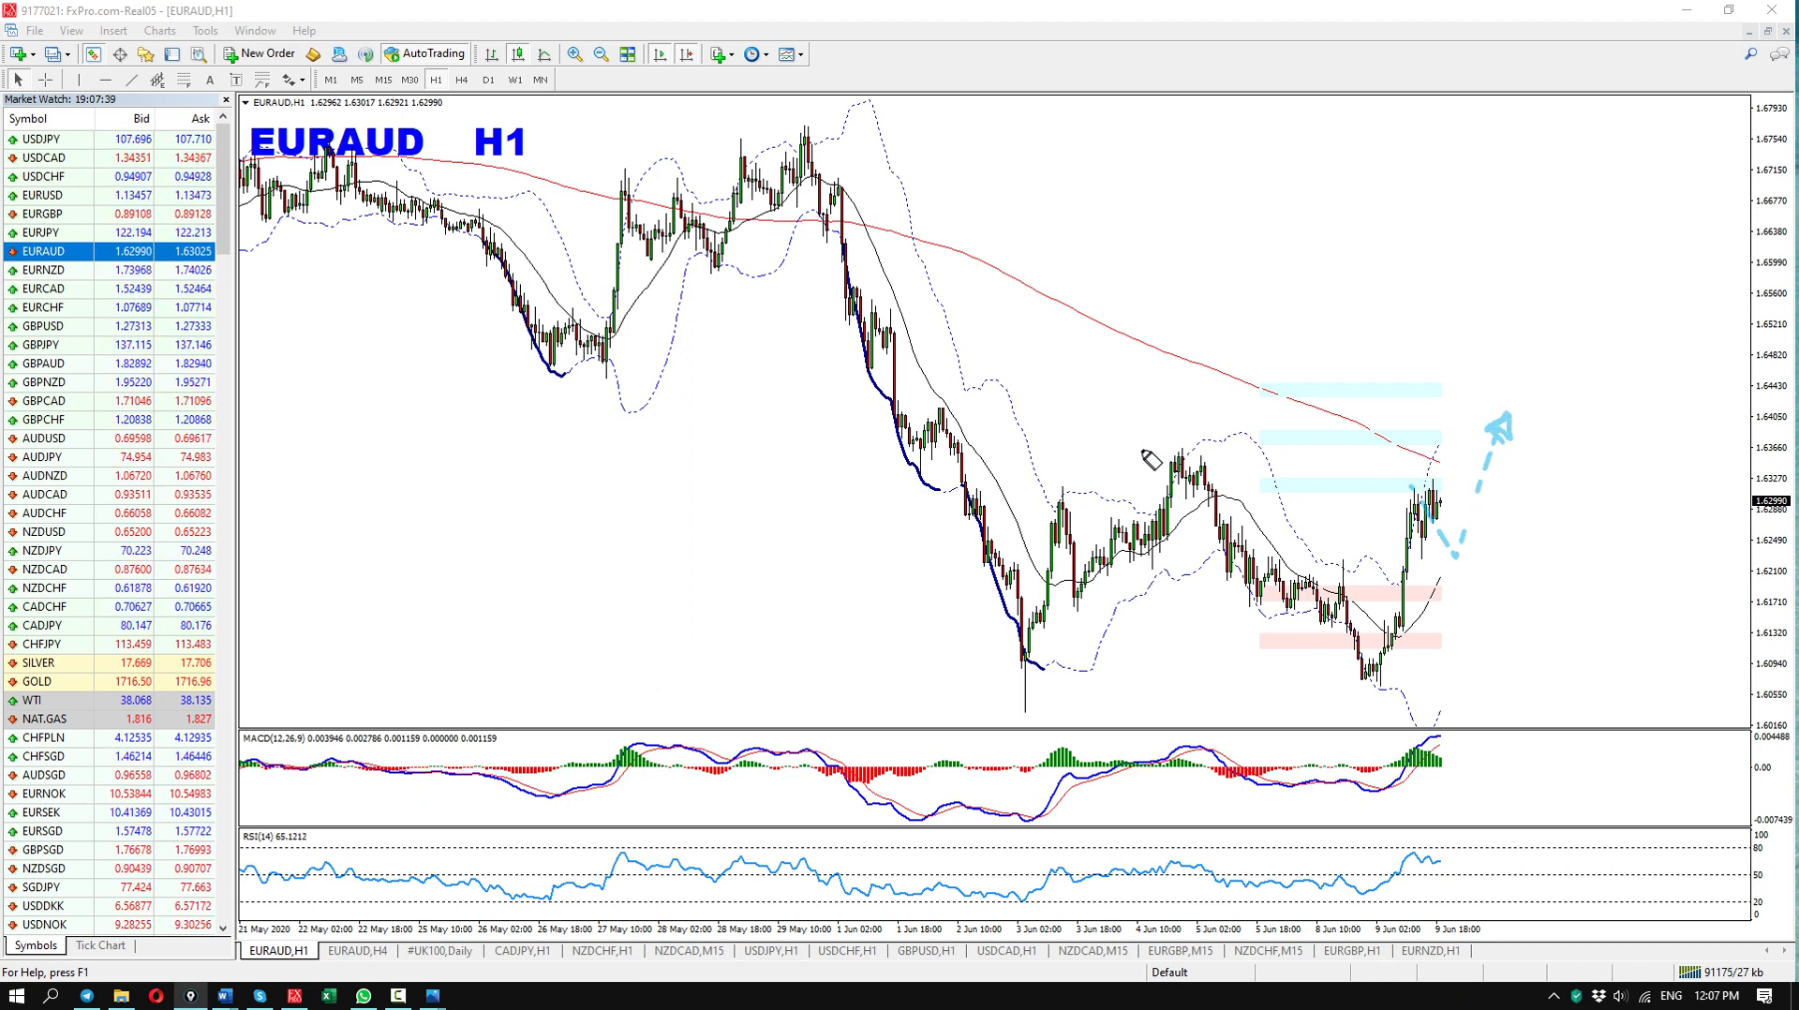
{"action": "left_click_drag", "start_coordinate": [1108, 441], "coordinate": [1704, 447]}
{"action": "left_click_drag", "start_coordinate": [1291, 344], "coordinate": [1193, 446]}
{"action": "left_click_drag", "start_coordinate": [926, 409], "coordinate": [1717, 409]}
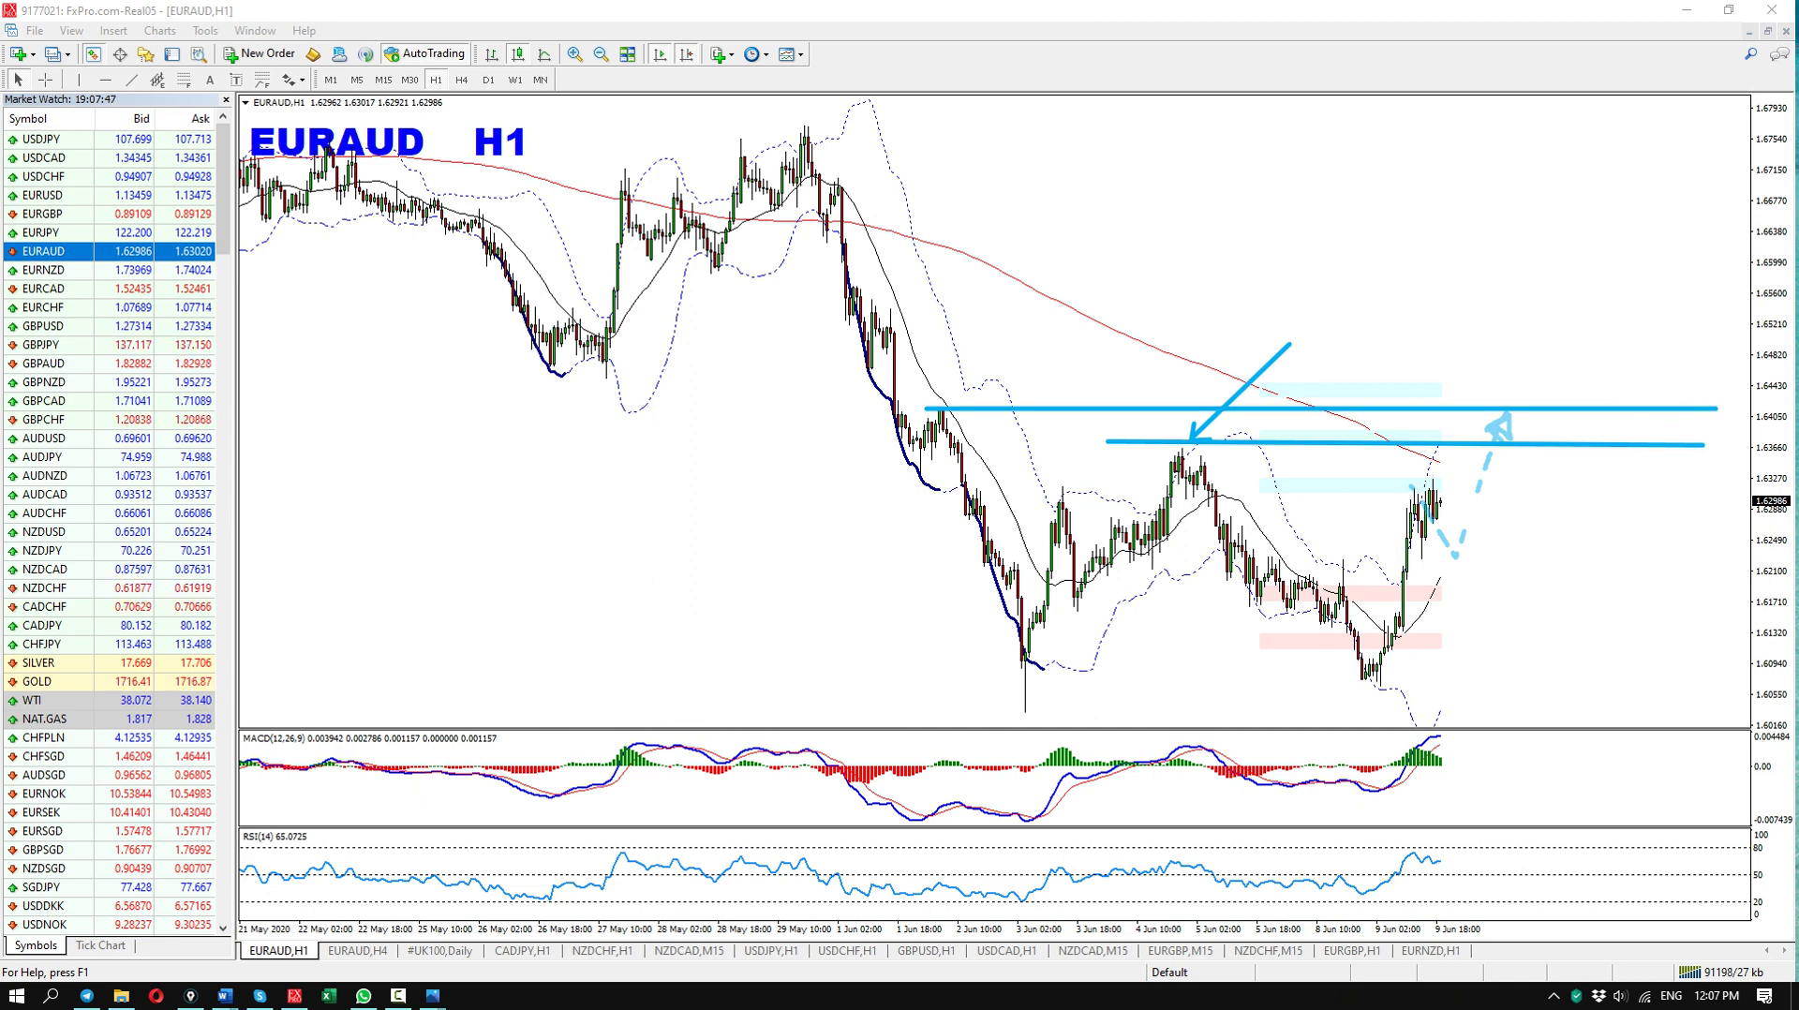
{"action": "key", "text": "Escape"}
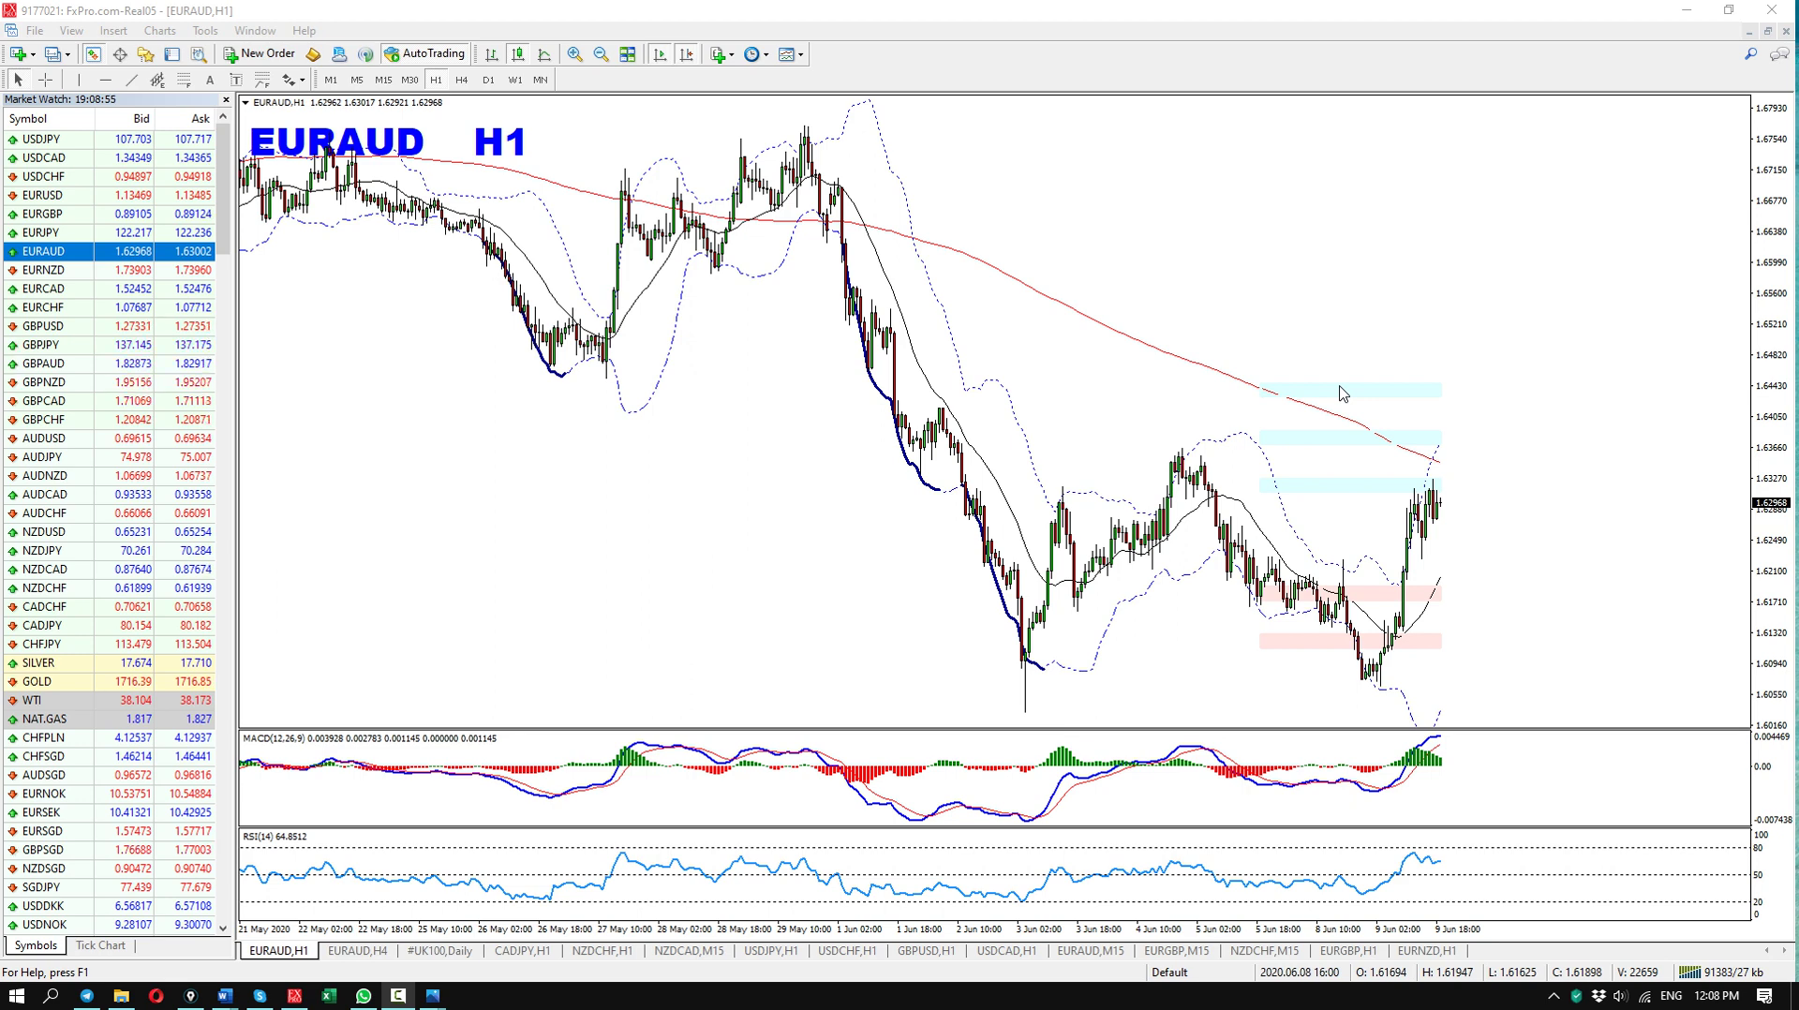
{"action": "left_click", "coordinate": [1092, 951]}
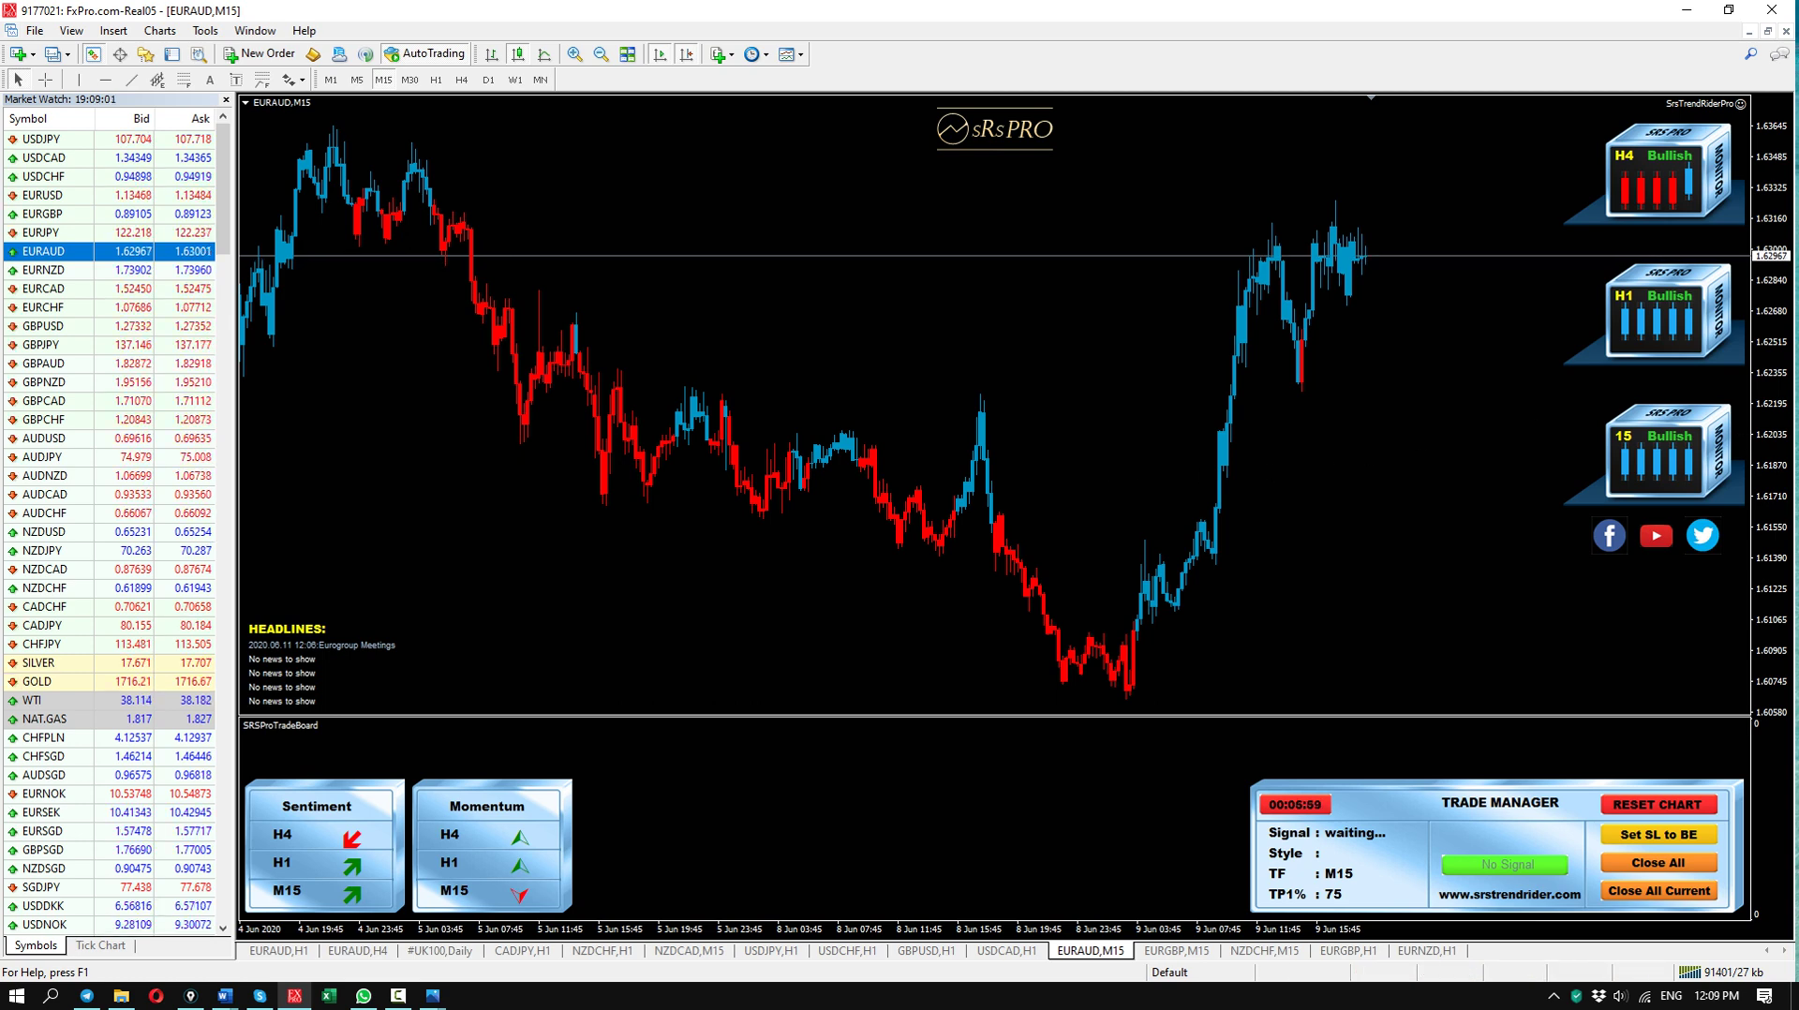
{"action": "mouse_move", "coordinate": [363, 180]}
{"action": "left_mouse_down"}
{"action": "mouse_move", "coordinate": [418, 447]}
{"action": "mouse_move", "coordinate": [648, 596]}
{"action": "mouse_move", "coordinate": [982, 692]}
{"action": "mouse_move", "coordinate": [940, 702]}
{"action": "left_mouse_up"}
{"action": "left_click_drag", "start_coordinate": [554, 249], "coordinate": [581, 356]}
{"action": "mouse_move", "coordinate": [708, 412]}
{"action": "left_mouse_down"}
{"action": "mouse_move", "coordinate": [711, 535]}
{"action": "mouse_move", "coordinate": [829, 511]}
{"action": "left_mouse_up"}
{"action": "left_click_drag", "start_coordinate": [975, 515], "coordinate": [935, 653]}
{"action": "left_click_drag", "start_coordinate": [1061, 717], "coordinate": [995, 522]}
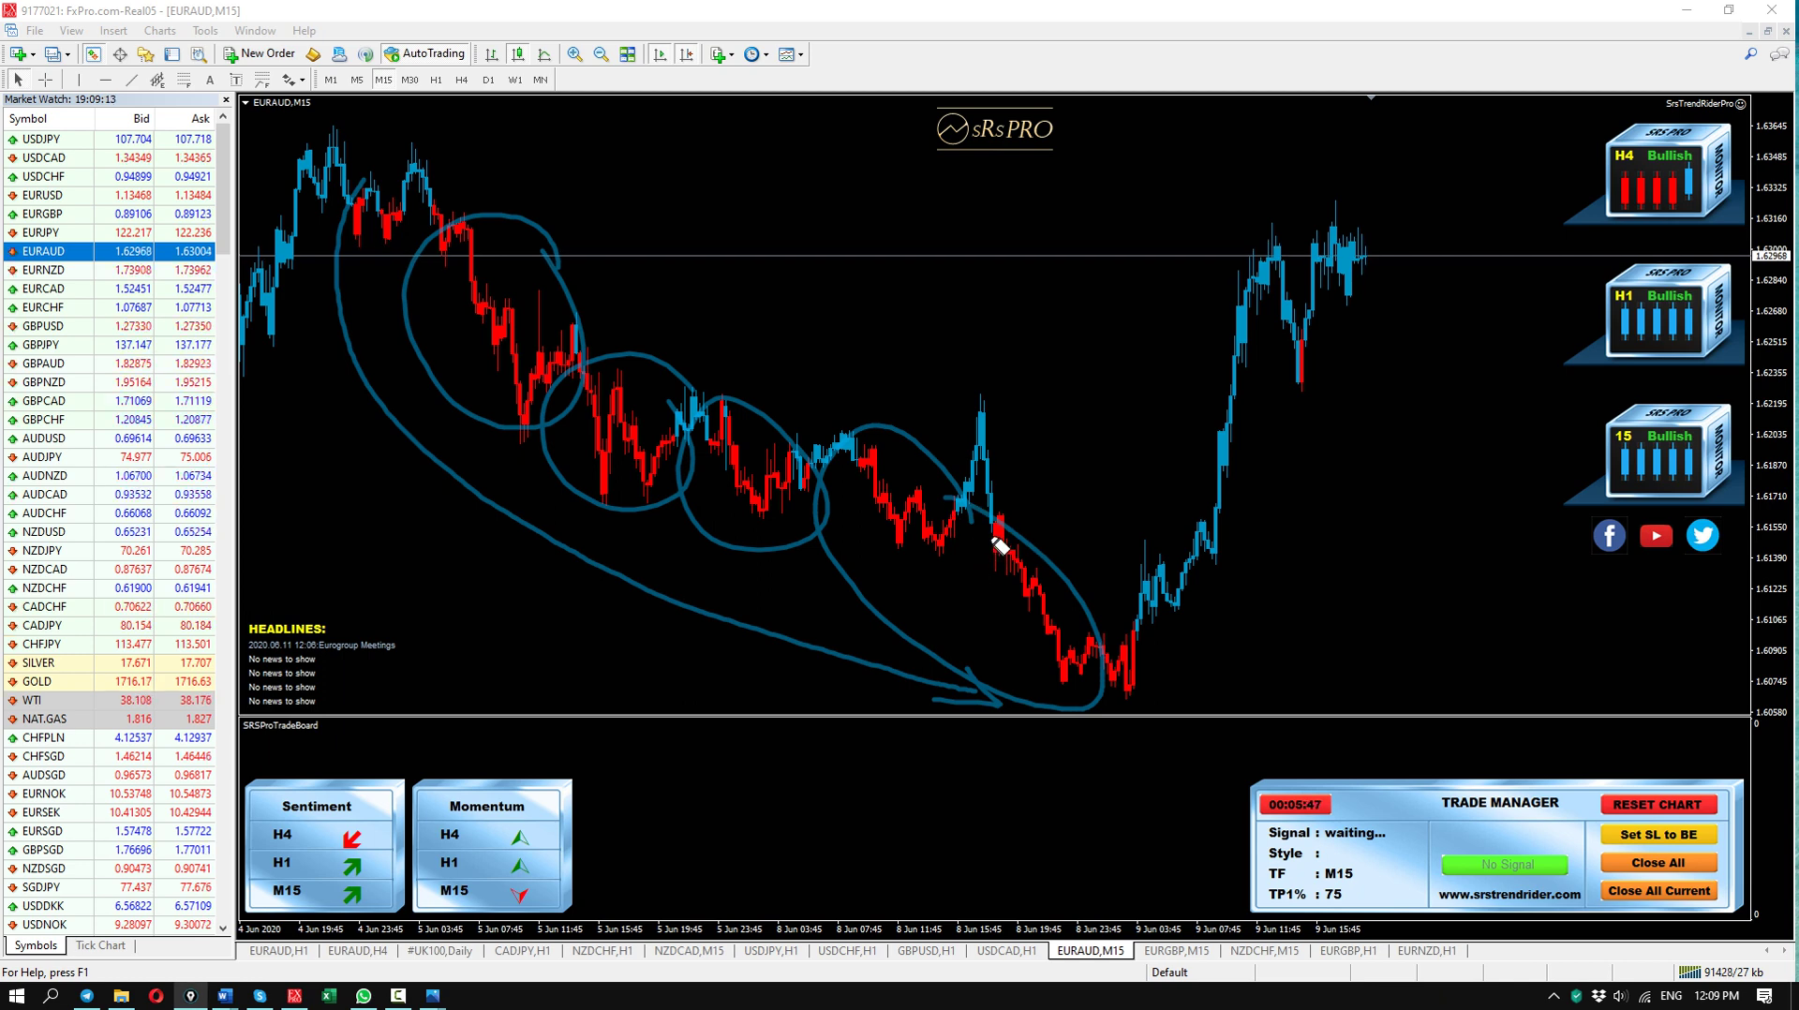
{"action": "left_click_drag", "start_coordinate": [1112, 622], "coordinate": [1204, 633]}
{"action": "left_click_drag", "start_coordinate": [1223, 222], "coordinate": [1389, 213]}
{"action": "left_click_drag", "start_coordinate": [1304, 348], "coordinate": [1410, 373]}
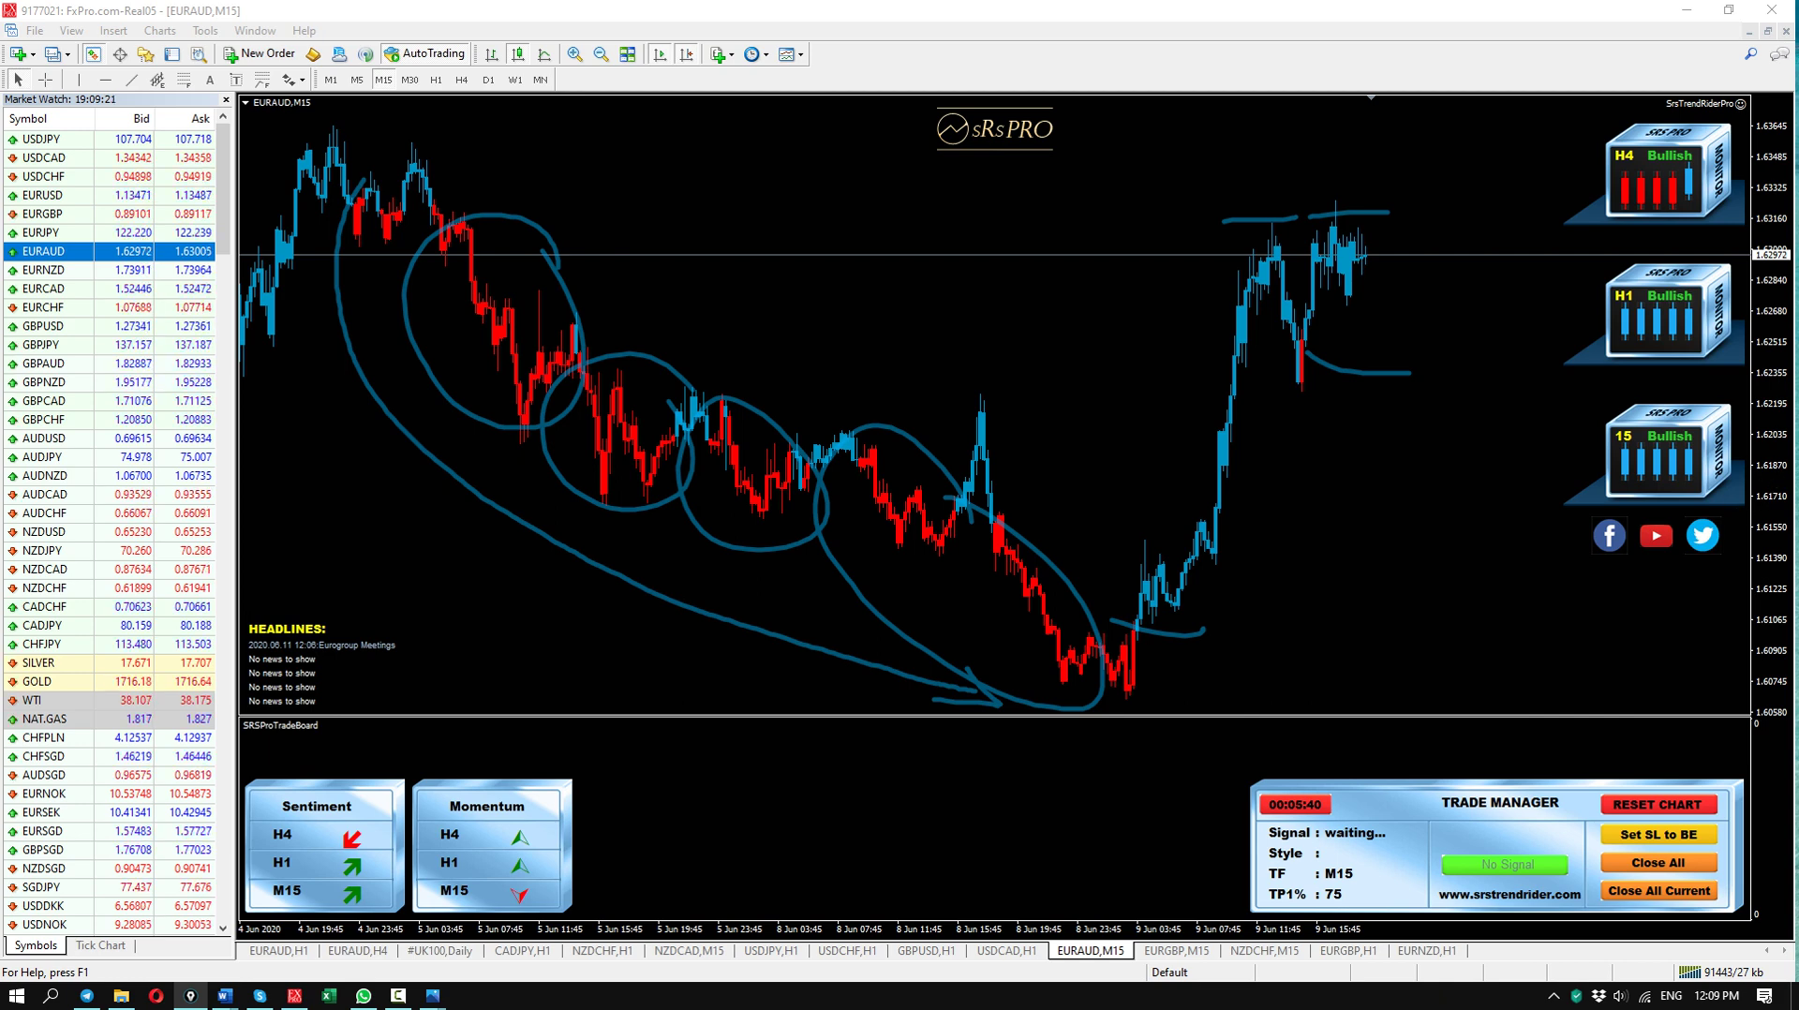
{"action": "key", "text": "Escape"}
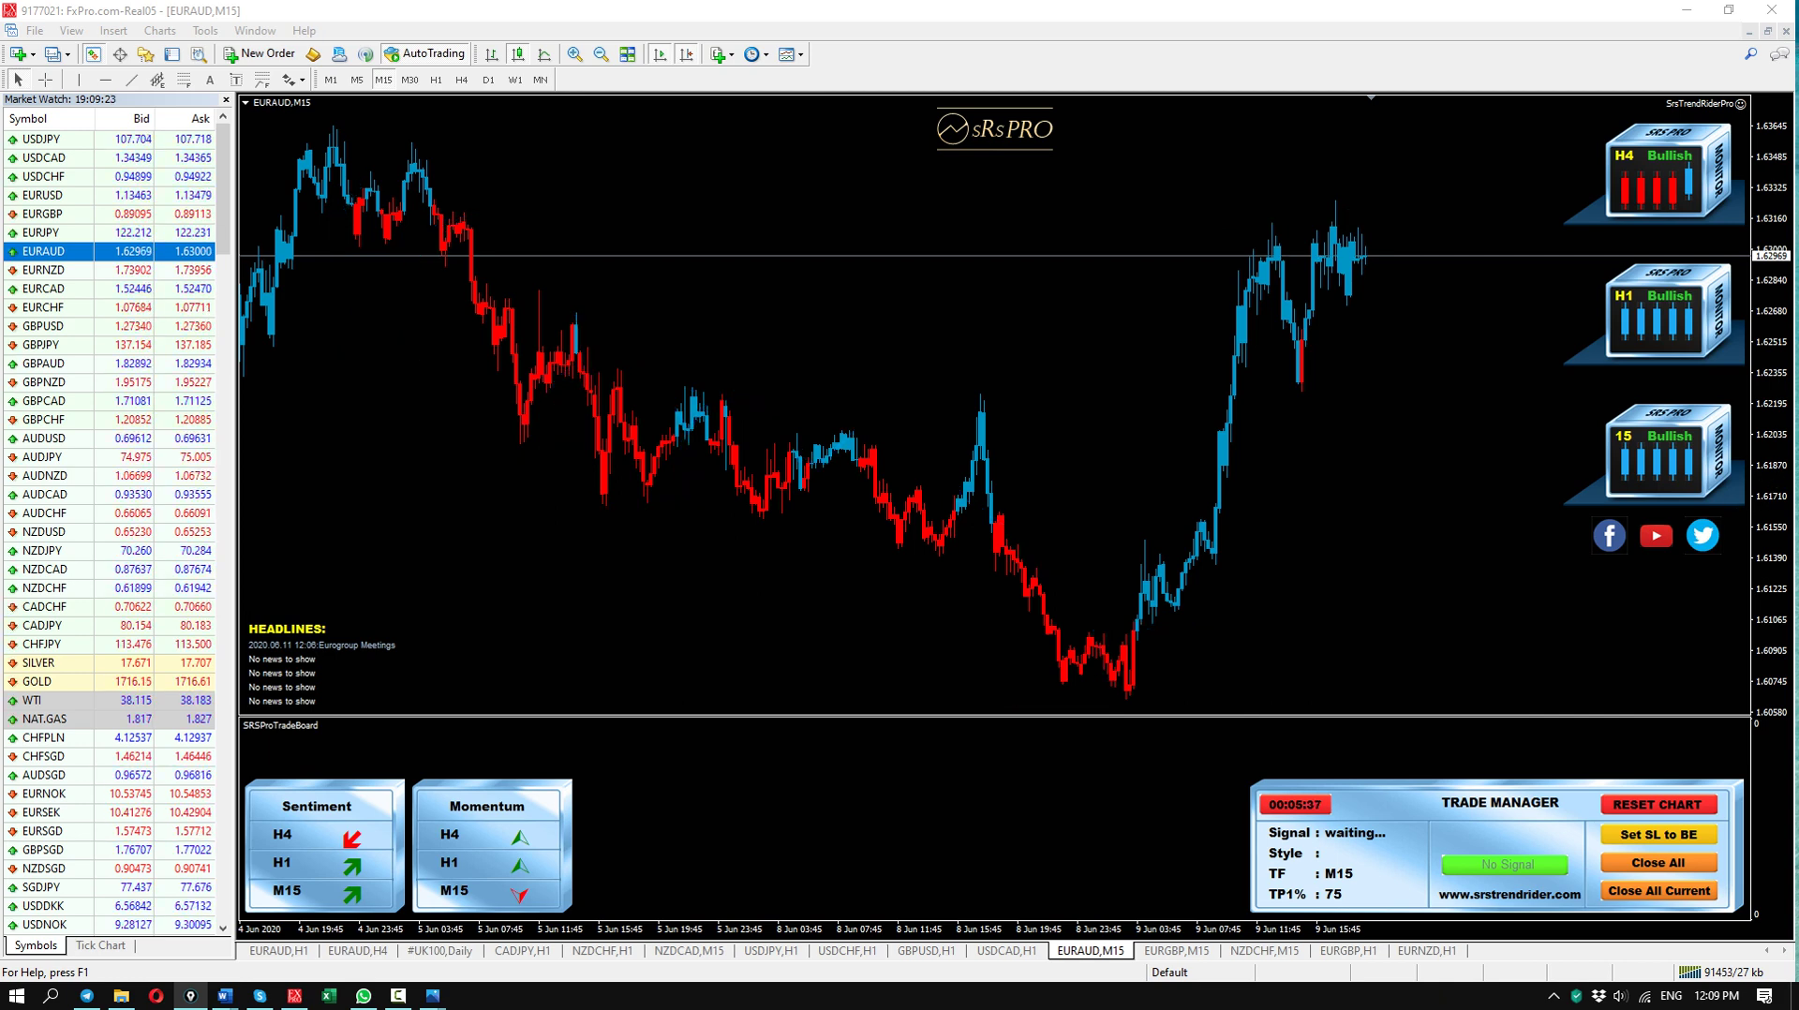
{"action": "left_click_drag", "start_coordinate": [1482, 272], "coordinate": [1567, 333]}
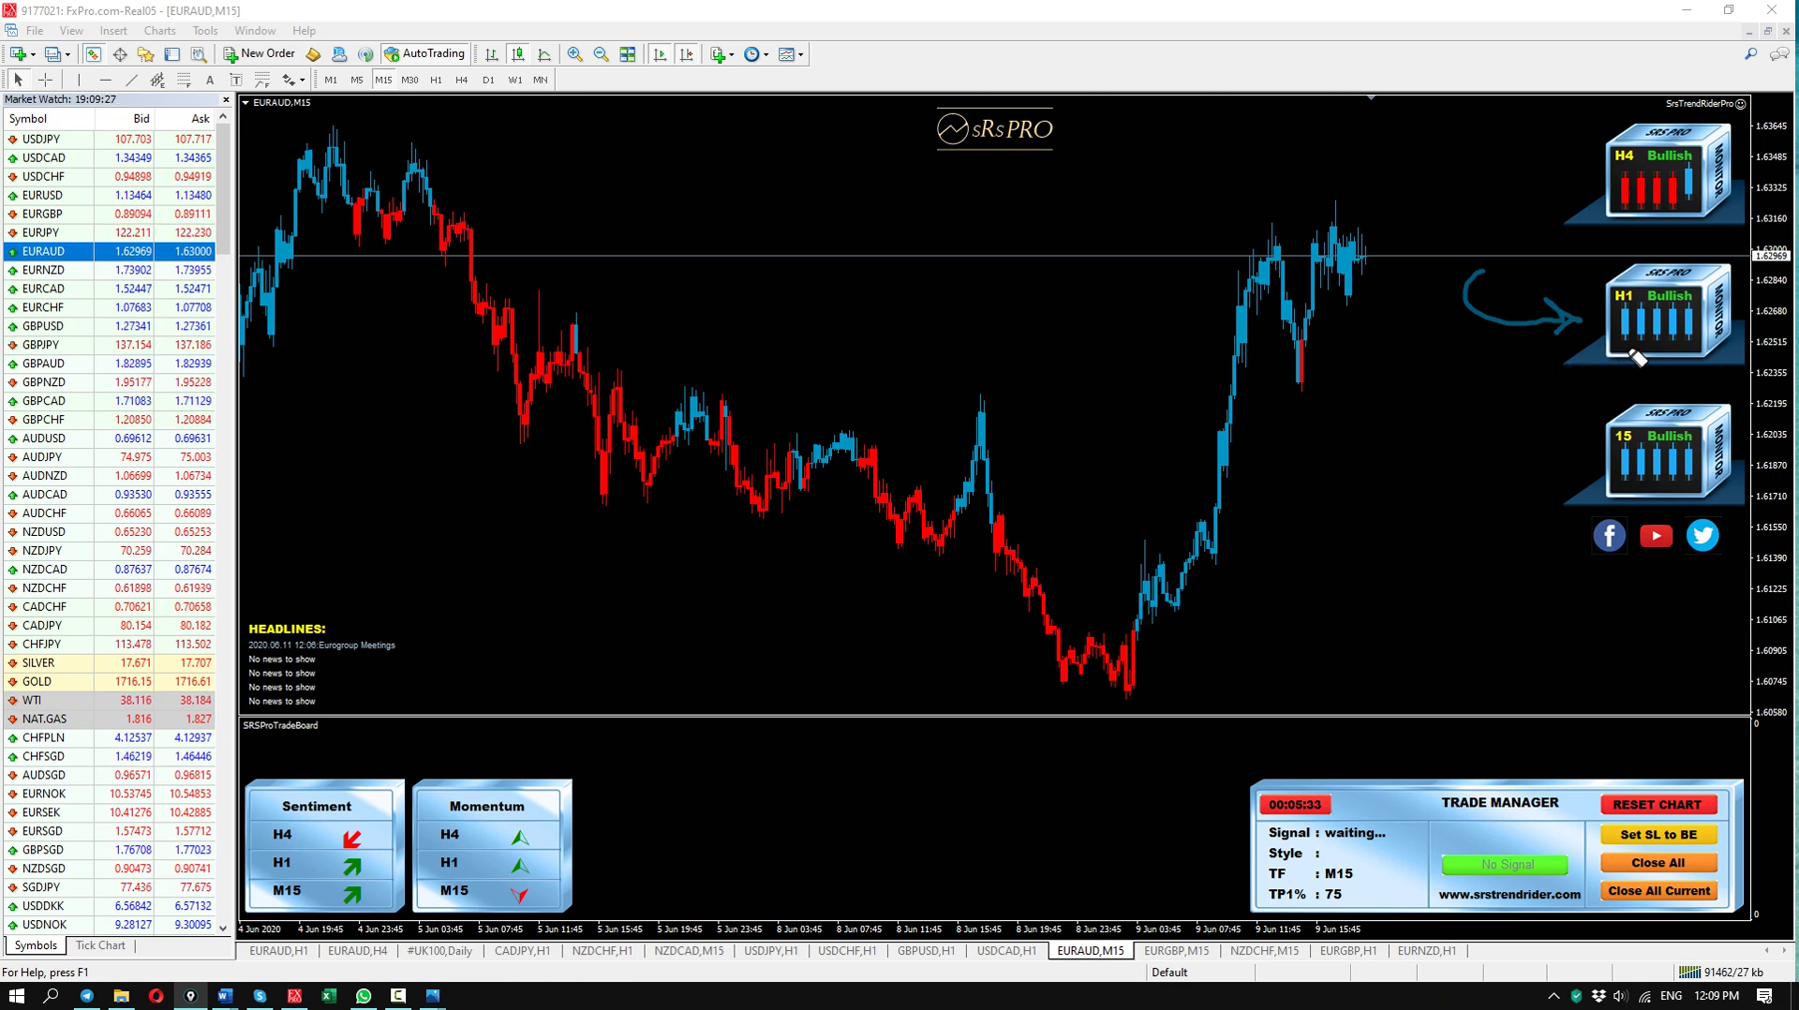
{"action": "left_click_drag", "start_coordinate": [1729, 178], "coordinate": [1724, 169]}
{"action": "mouse_move", "coordinate": [1338, 120]}
{"action": "left_mouse_down"}
{"action": "mouse_move", "coordinate": [1598, 176]}
{"action": "mouse_move", "coordinate": [1523, 188]}
{"action": "left_mouse_up"}
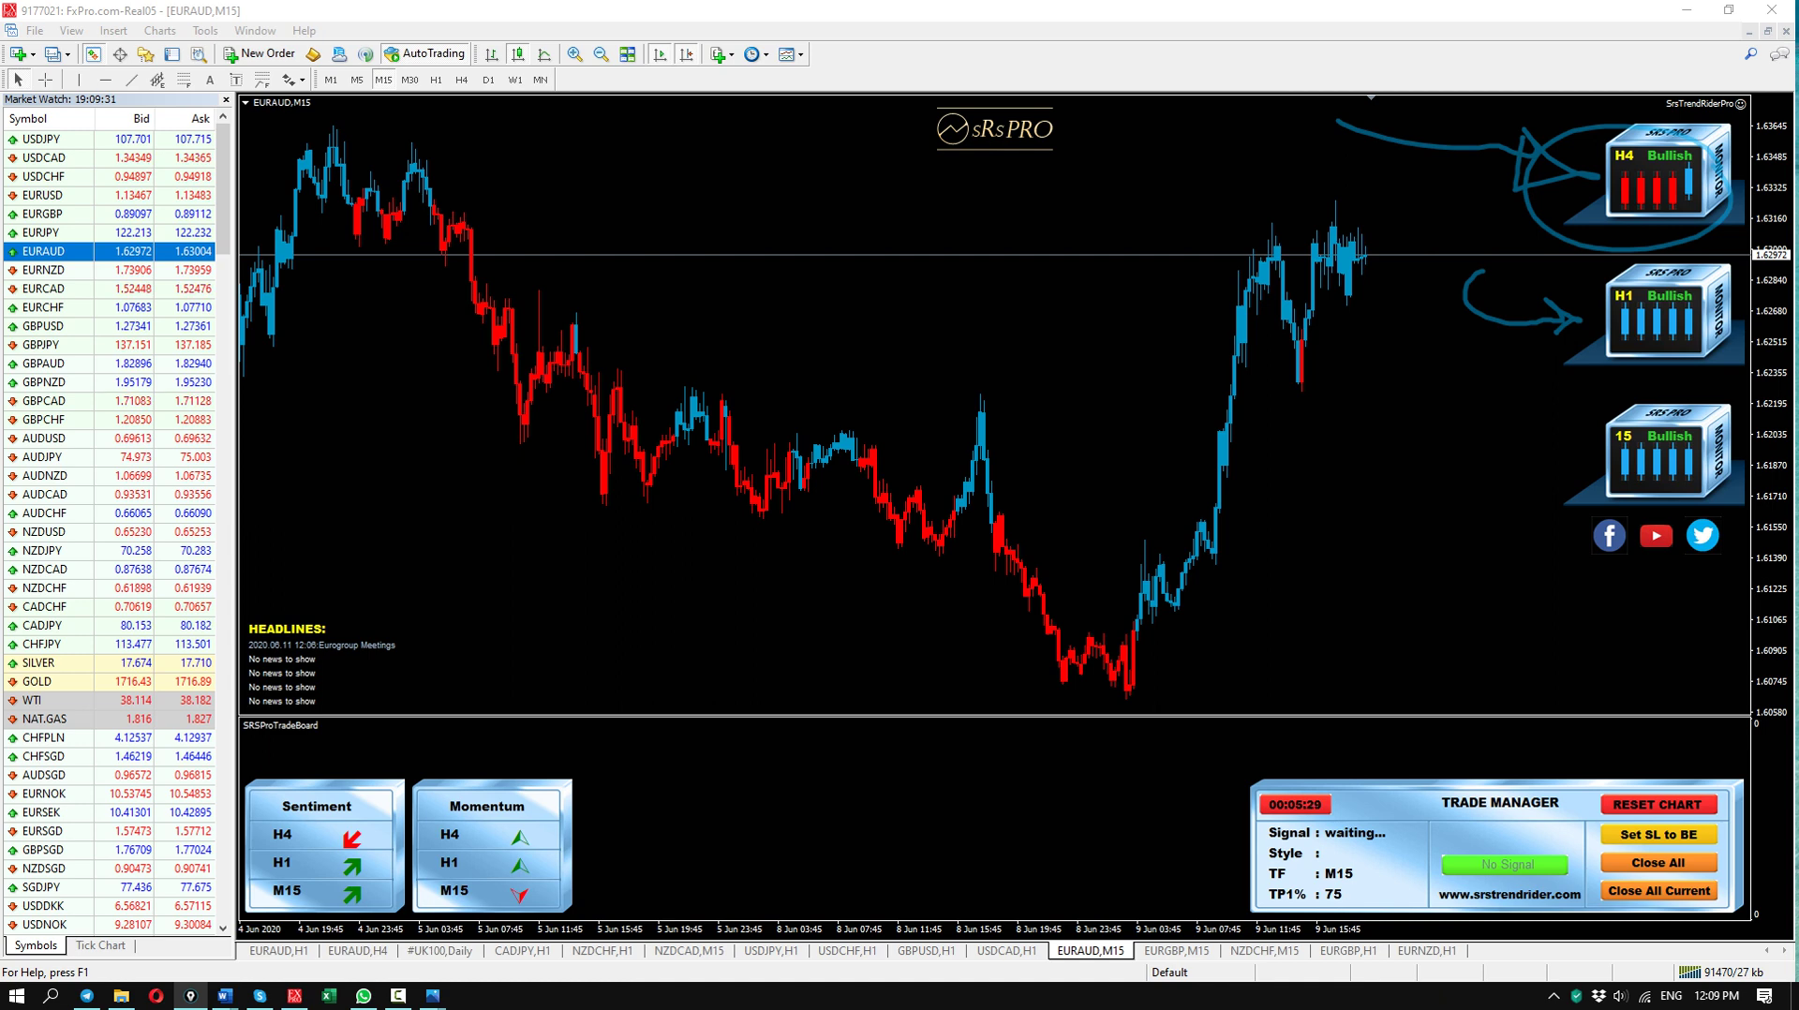
{"action": "key", "text": "Escape"}
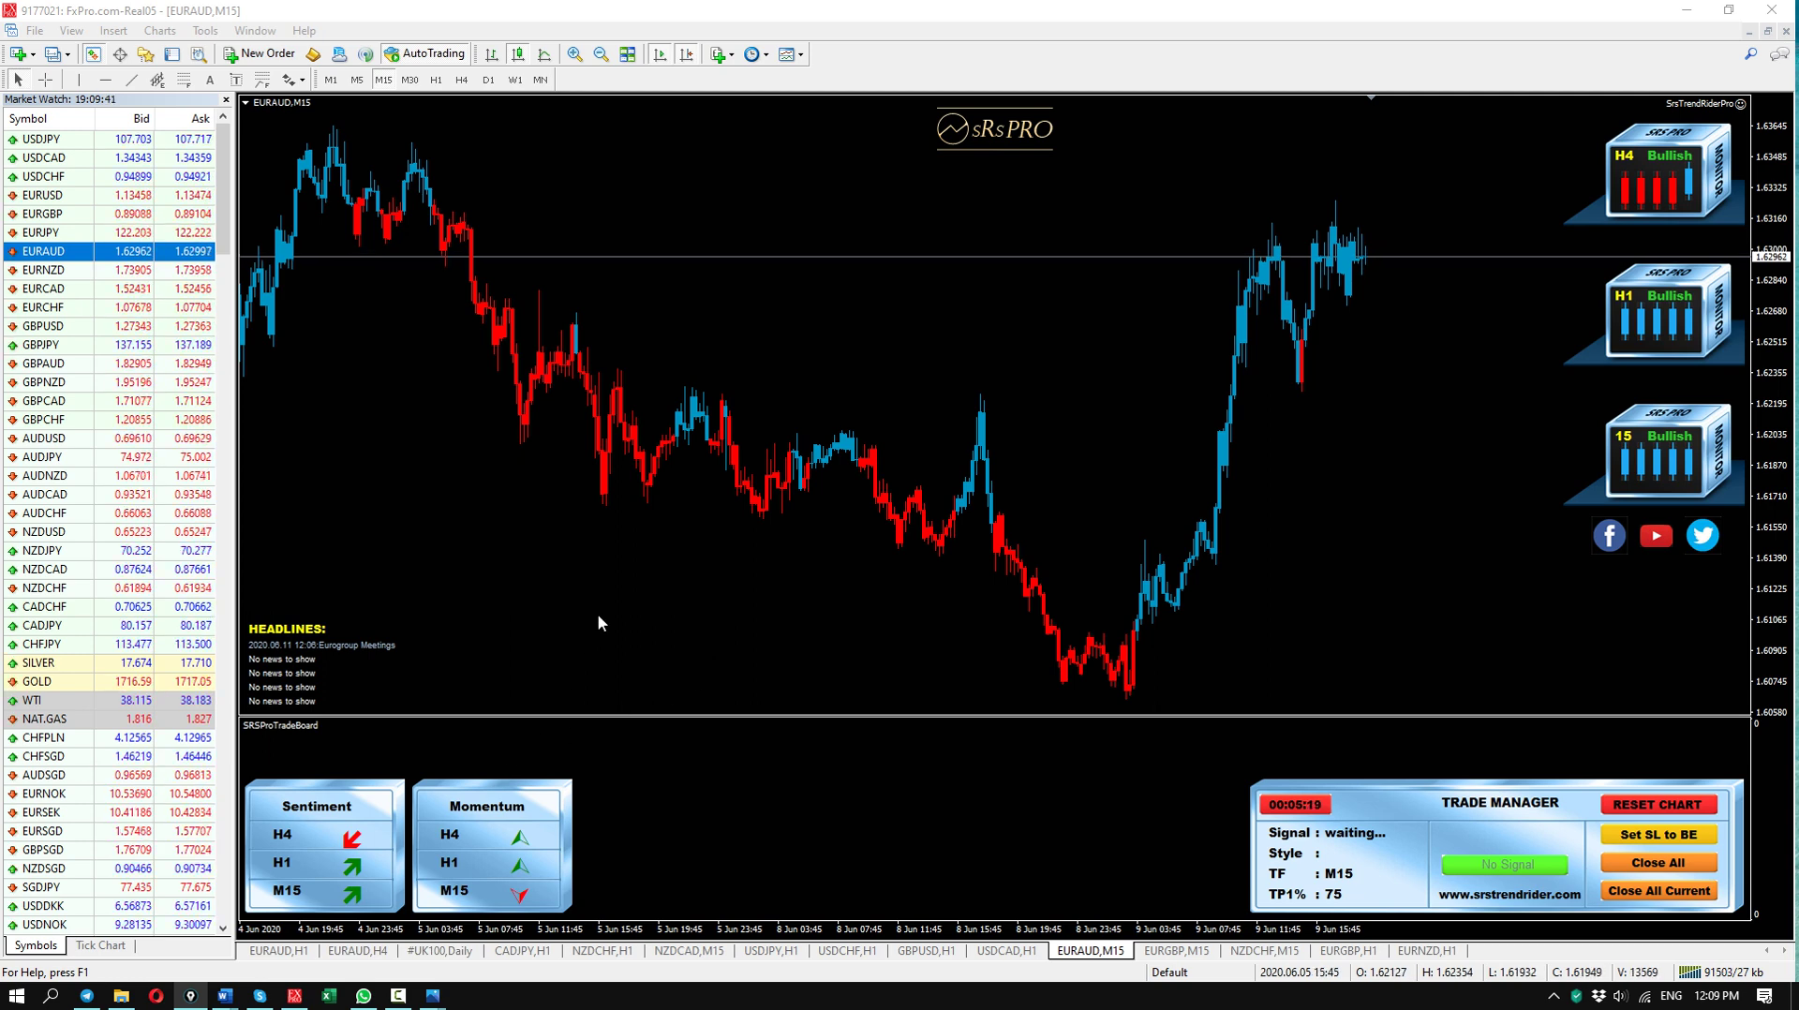
{"action": "left_click", "coordinate": [278, 951]}
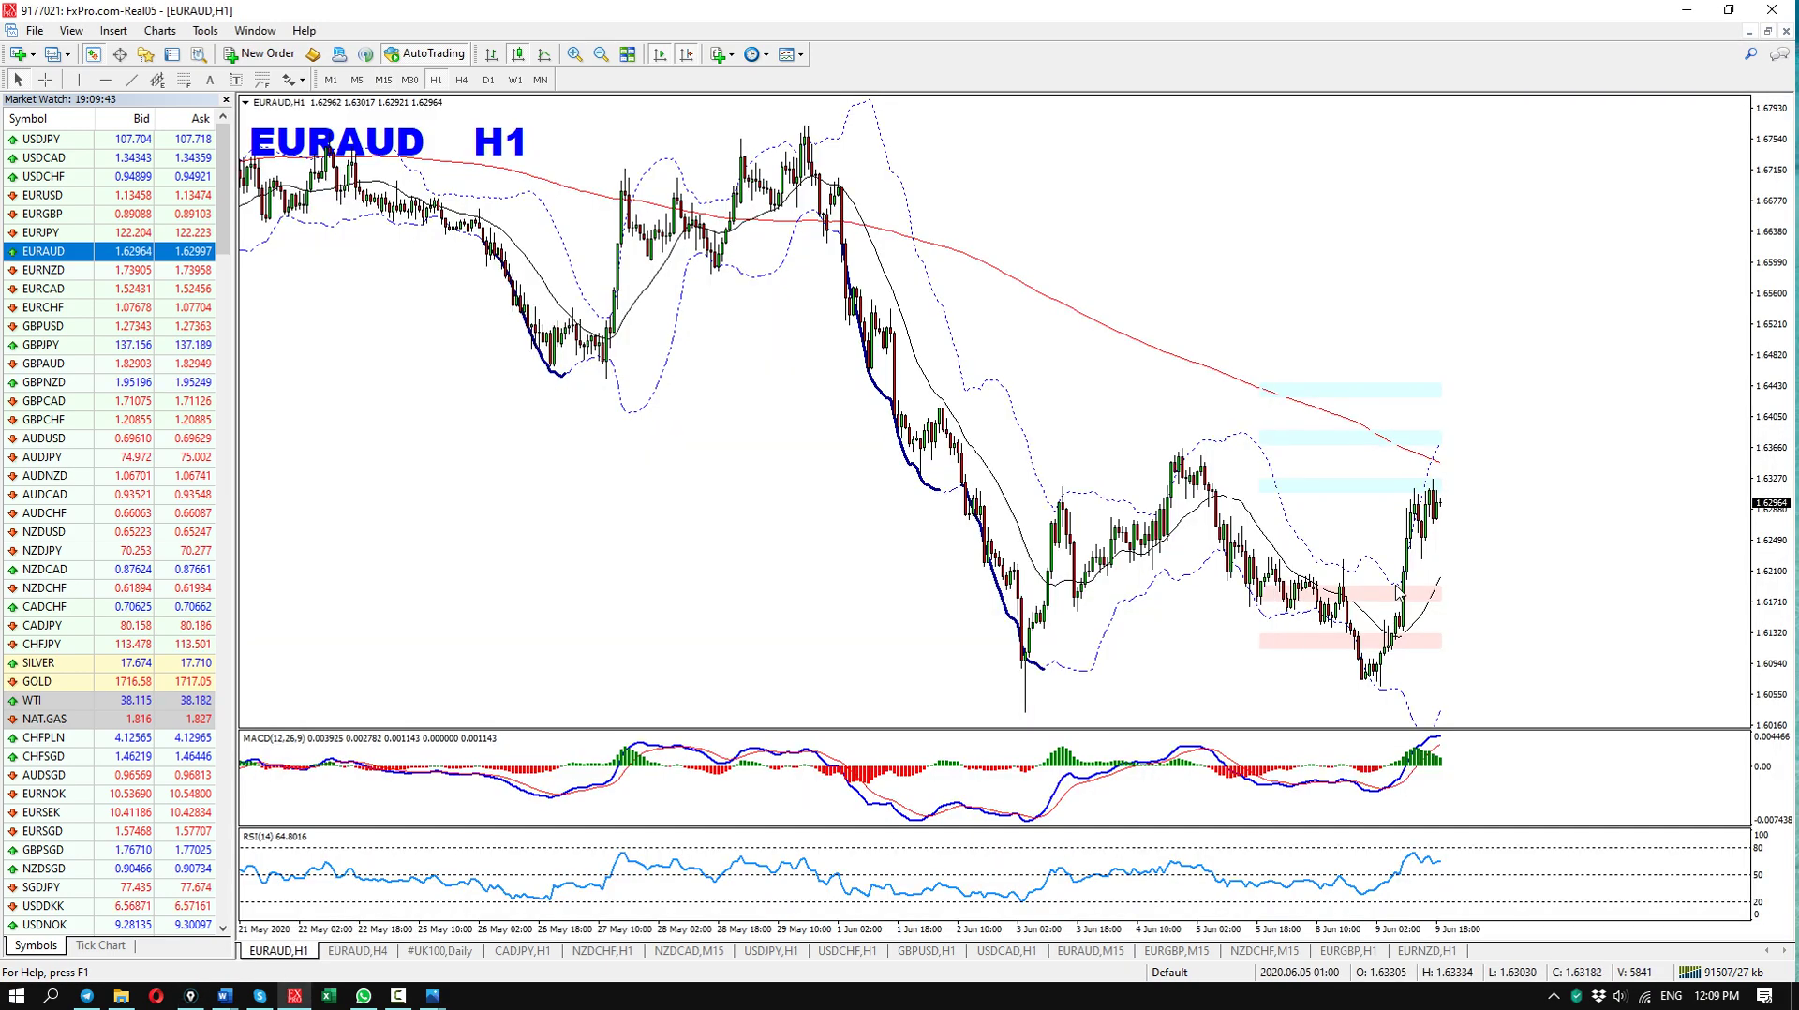